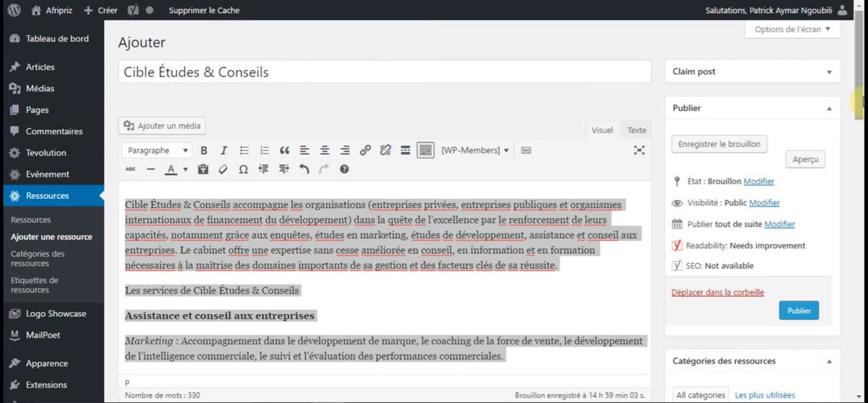
Cut the focus keyword "Cabinet de conseils aux entreprises au Gabon" from the Yoast SEO section.
scroll(860, 184, "down", 4)
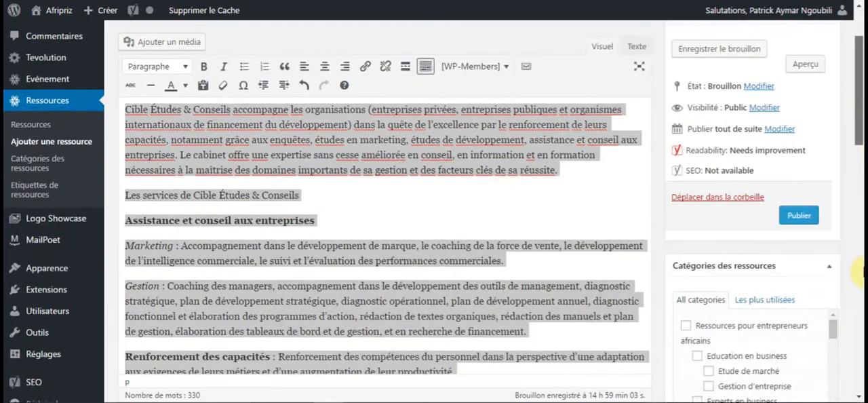
scroll(861, 291, "down", 8)
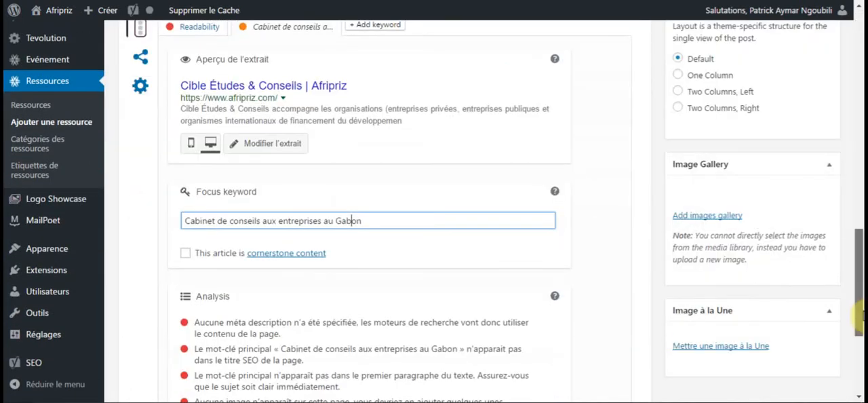
scroll(860, 313, "up", 1)
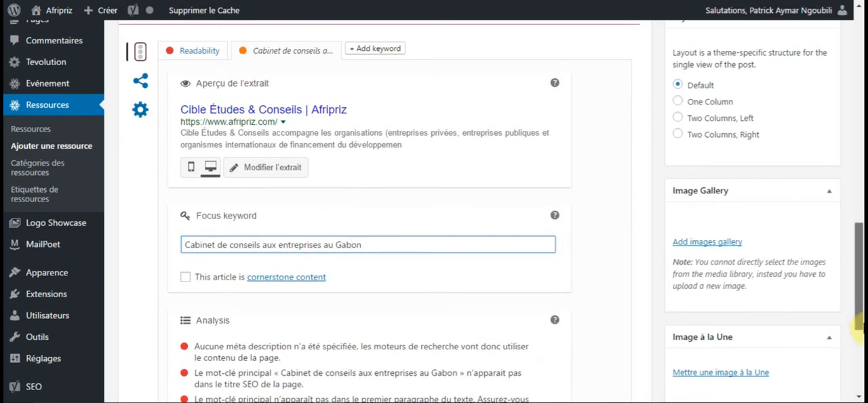
scroll(859, 324, "down", 3)
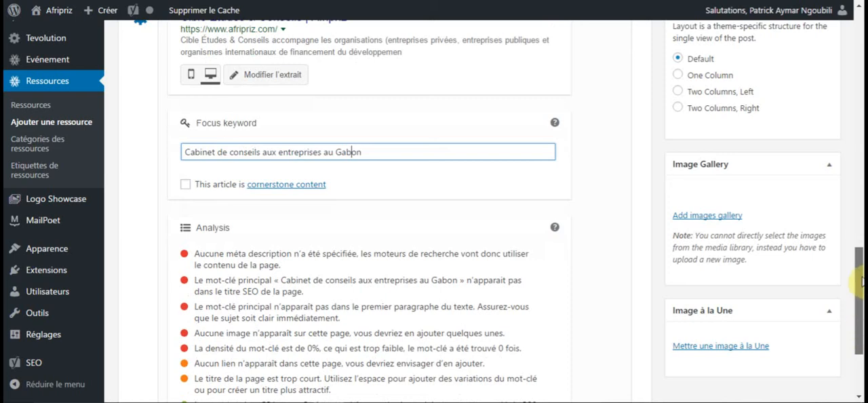
scroll(859, 282, "up", 7)
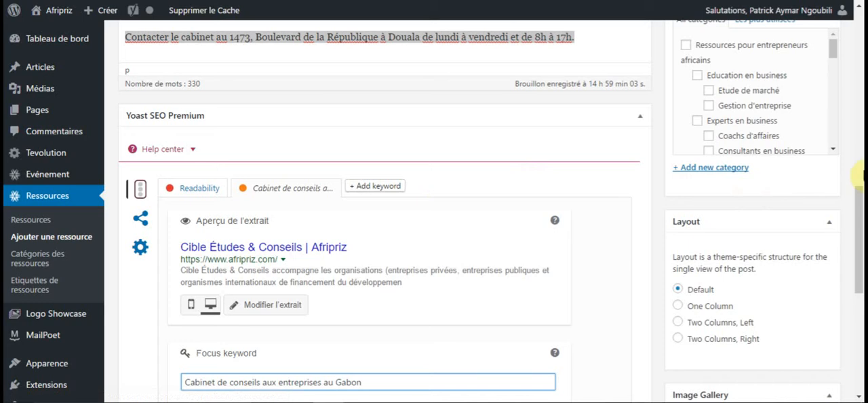
left_click_drag(860, 234, 860, 274)
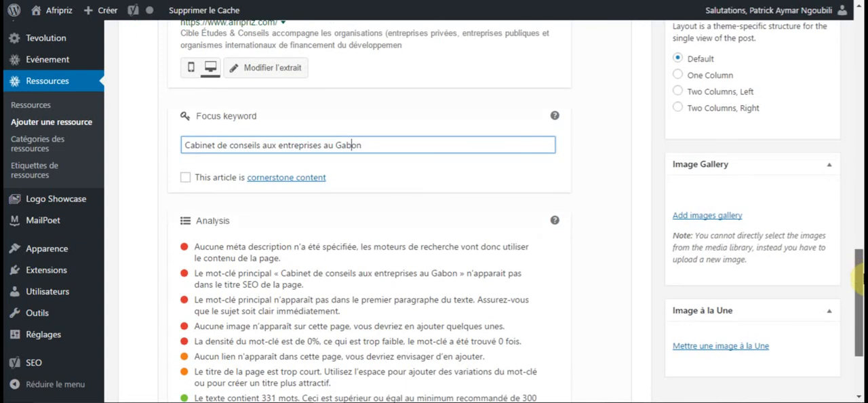
scroll(421, 160, "down", 1)
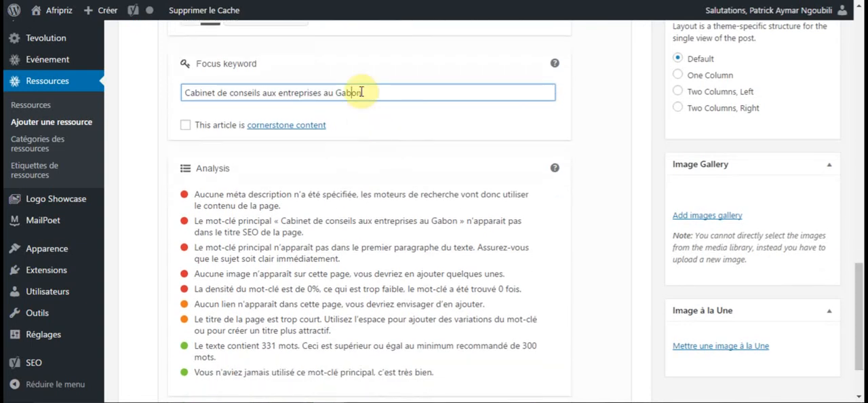
key("ctrl+a")
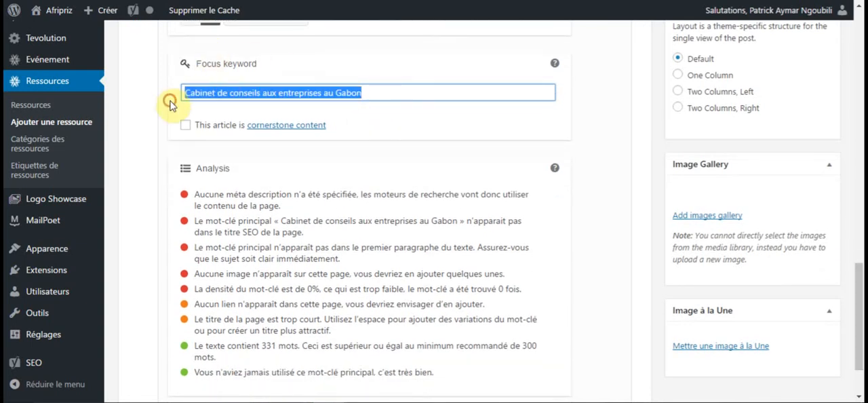
right_click(199, 95)
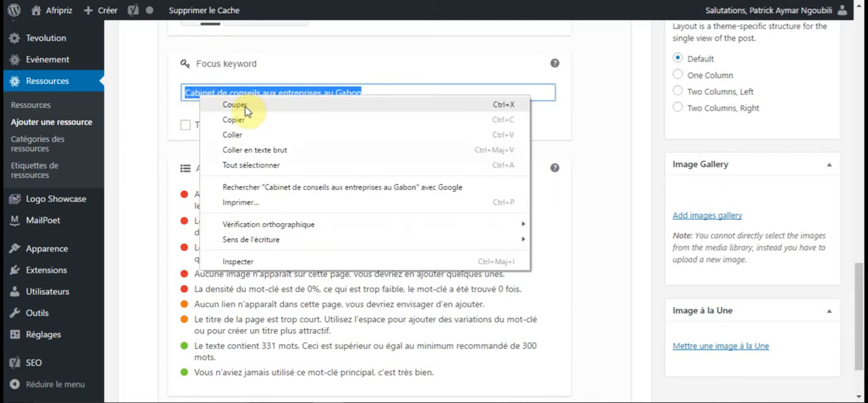
left_click(238, 106)
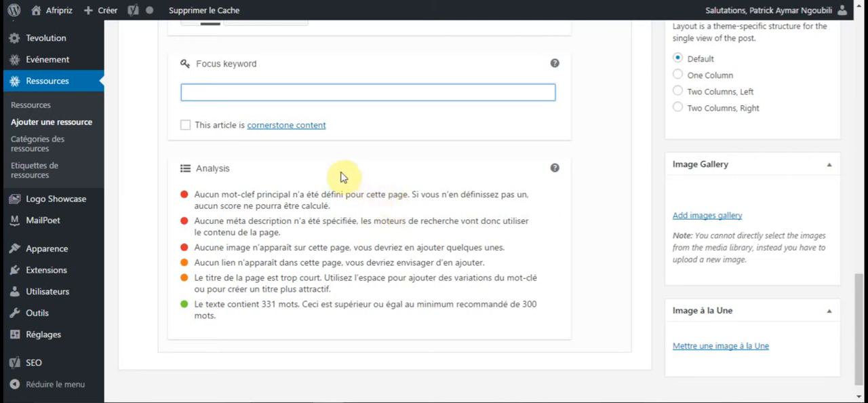
Paste "Cabinet de conseils aux entreprises au Gabon" back as the focus keyword.
left_click(293, 93)
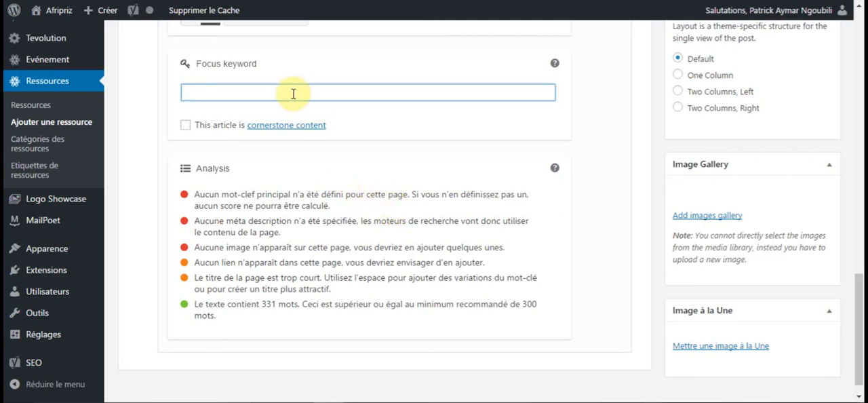
right_click(292, 94)
left_click(339, 171)
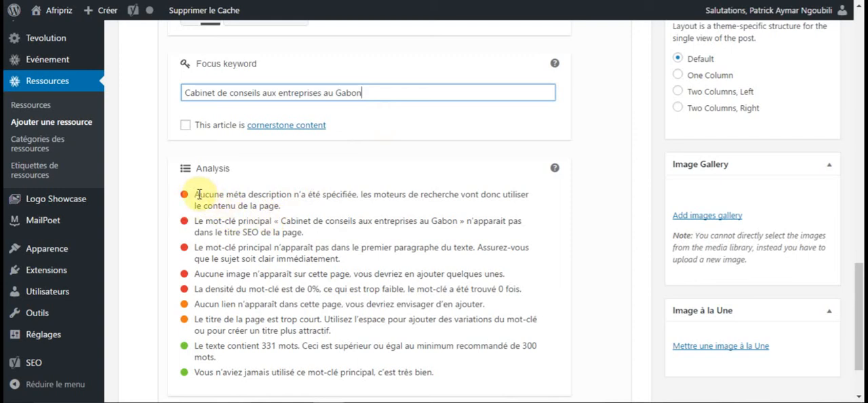
Deselect the article text and open the snippet editor in the Yoast SEO preview.
left_click(601, 186)
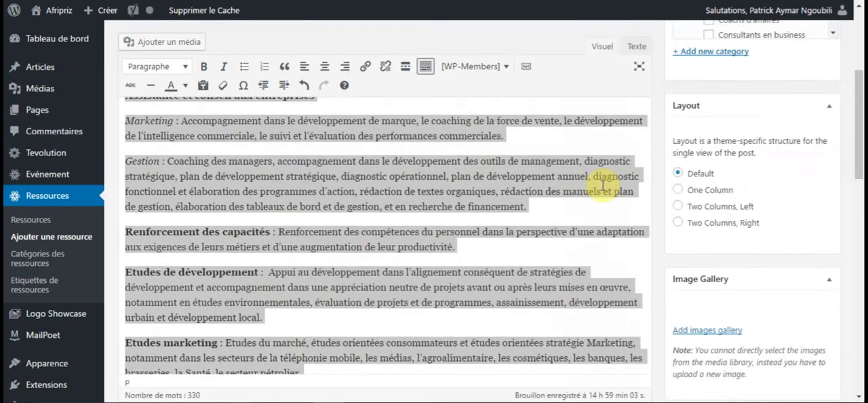
left_click(601, 186)
scroll(601, 187, "down", 3)
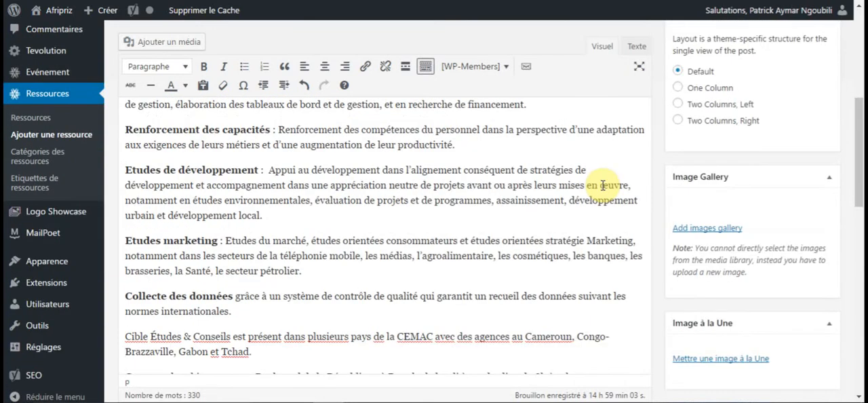
scroll(602, 185, "down", 2)
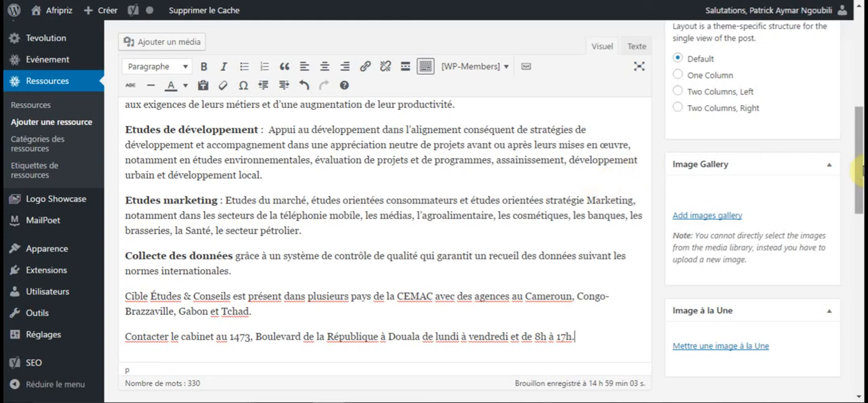
left_click_drag(859, 178, 860, 272)
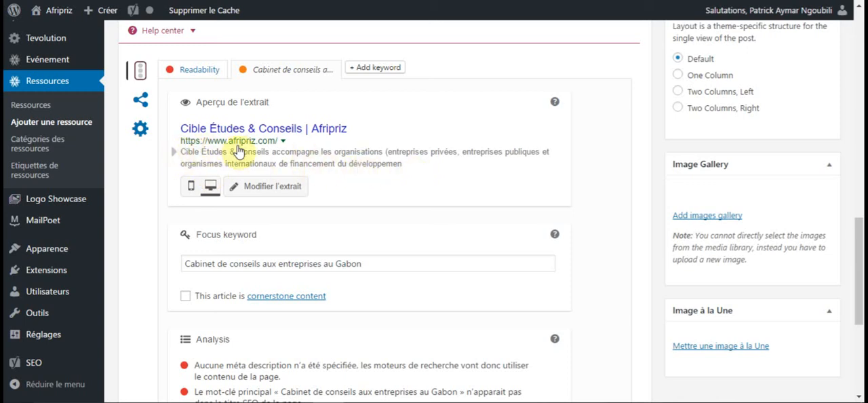
left_click(268, 193)
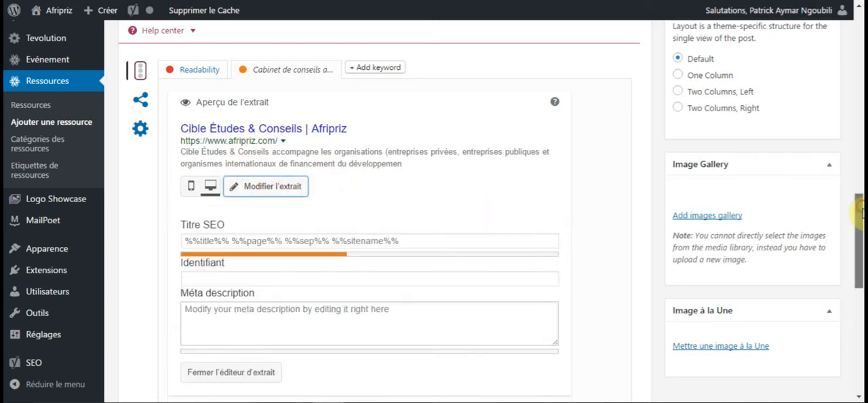
left_click_drag(859, 211, 860, 213)
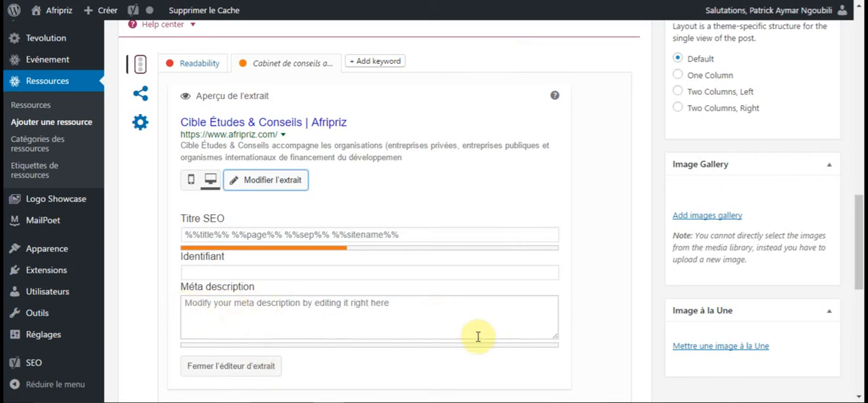
Switch to Document2 in Word and copy the sentence starting "Cible Etudes et Conseils est un cabinet" and ending "quête de l'excellence.".
mouse_move(607, 402)
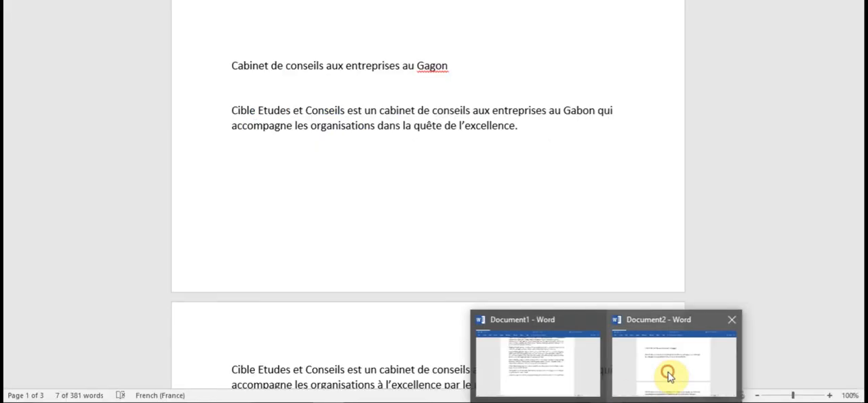
left_click(669, 373)
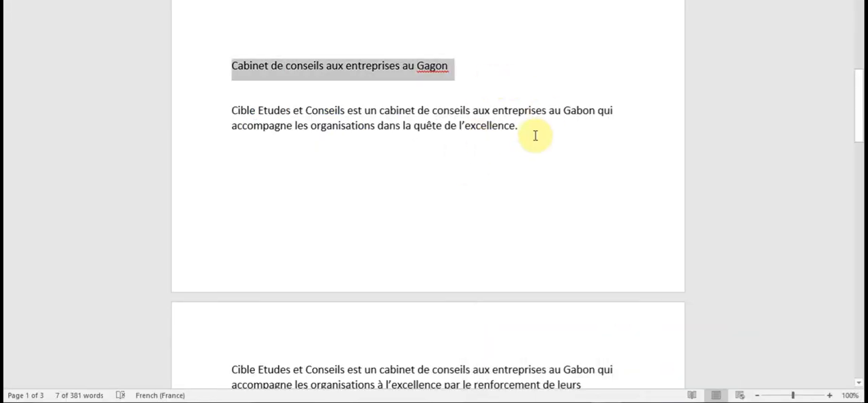
left_click_drag(525, 136, 235, 111)
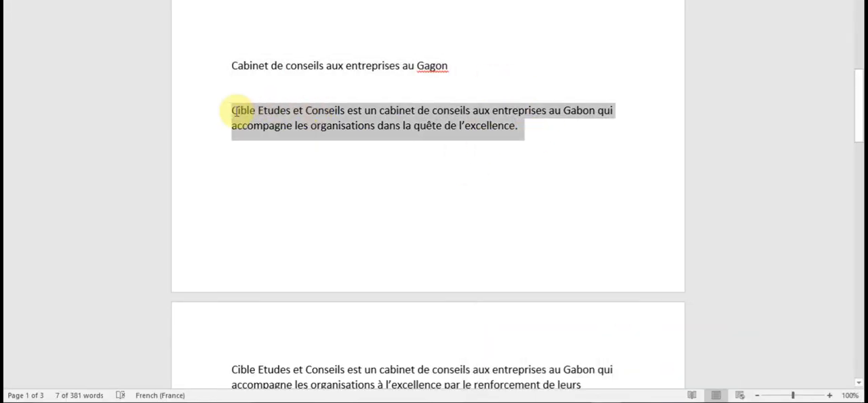
right_click(235, 114)
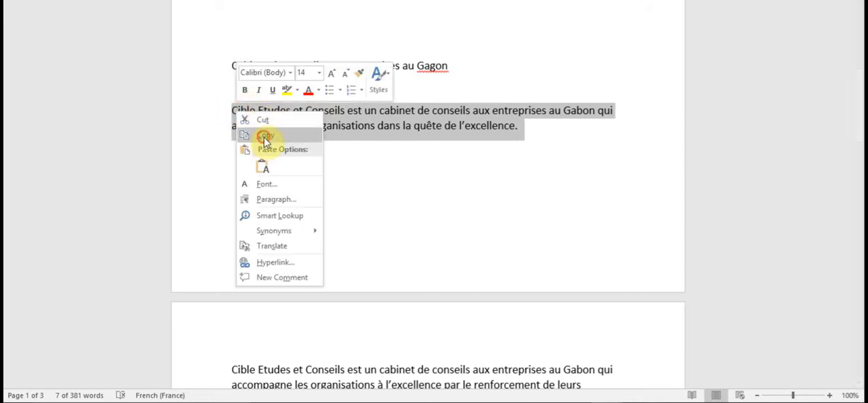
left_click(264, 138)
Return to the WordPress page in the browser and paste the copied sentence as the meta description.
key("alt+Tab")
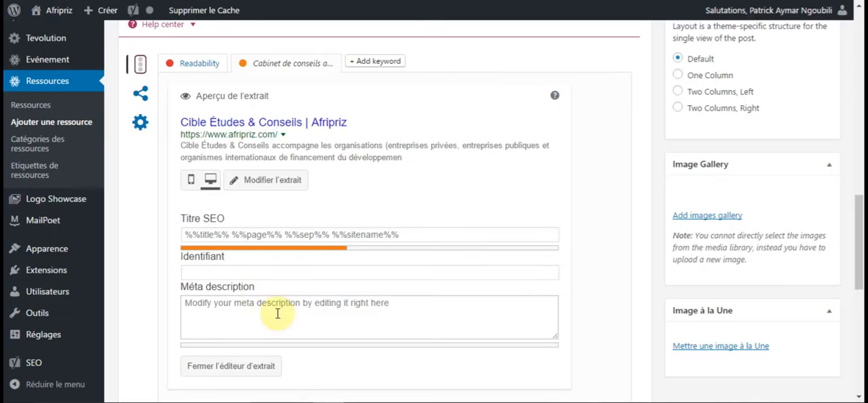
right_click(228, 303)
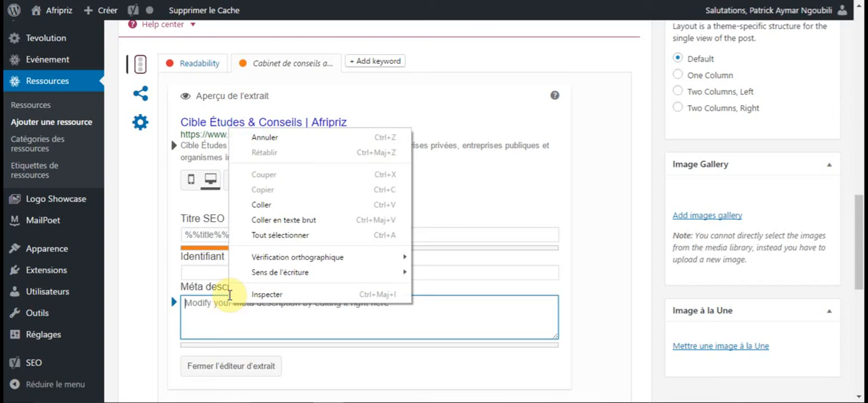
left_click(269, 201)
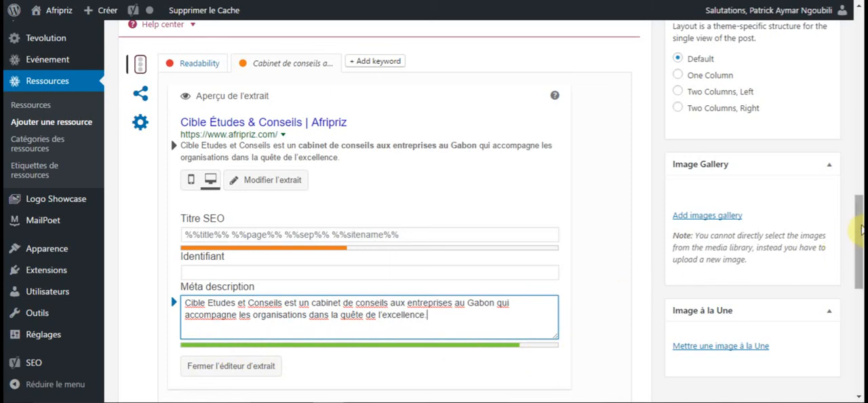
Review the SEO analysis, and cut "les organisations dans la quête de l'excellence." from the meta description.
scroll(858, 261, "down", 2)
scroll(858, 281, "down", 5)
scroll(859, 337, "down", 1)
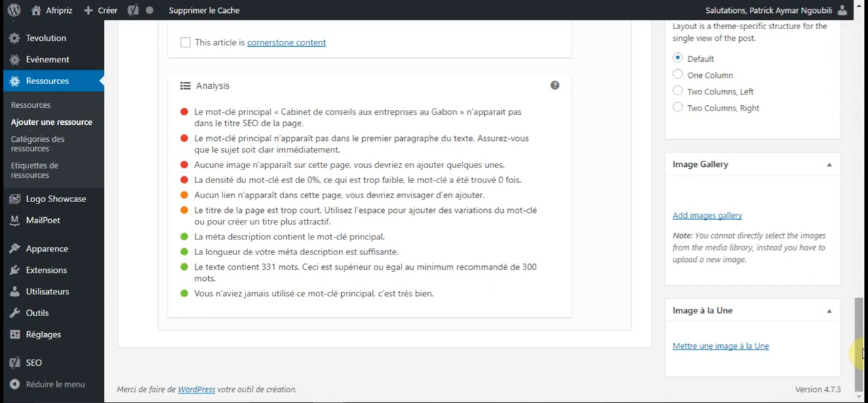
left_click_drag(859, 352, 860, 269)
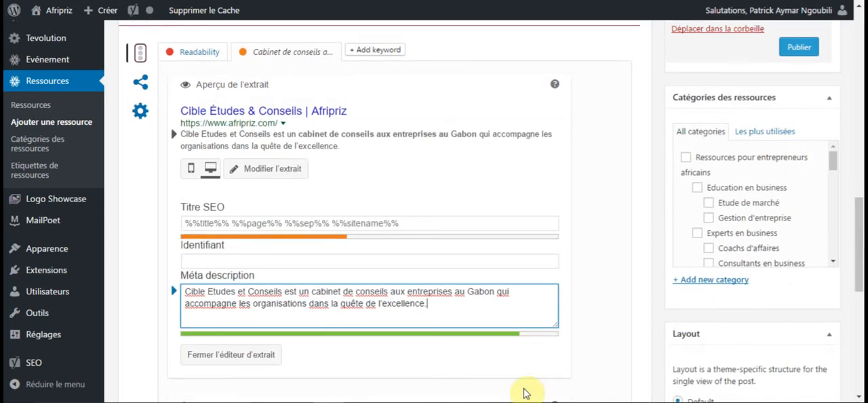
left_click_drag(428, 303, 239, 304)
right_click(245, 304)
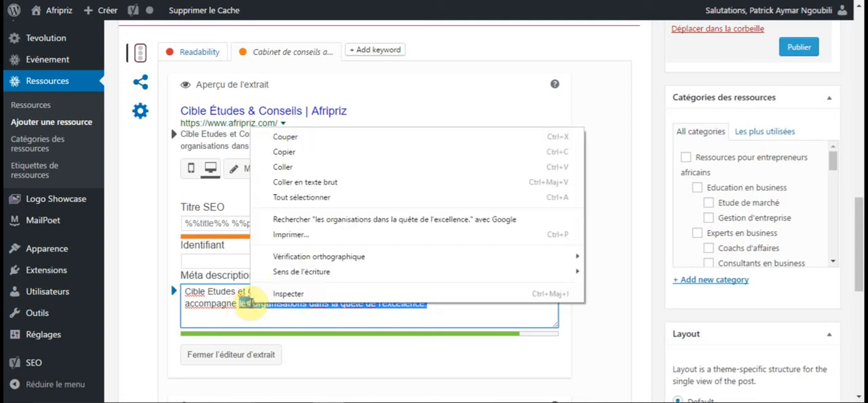
left_click(297, 137)
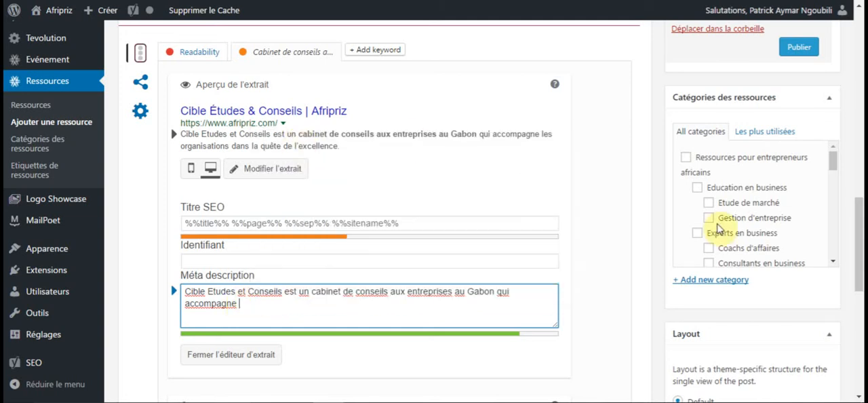
Remove the final n from "Gabon" in the meta description and check the SEO analysis.
left_click_drag(861, 226, 859, 312)
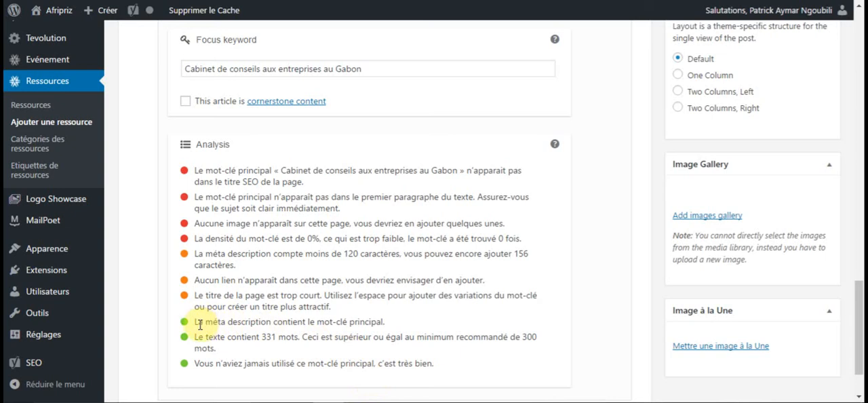
left_click_drag(859, 268, 859, 214)
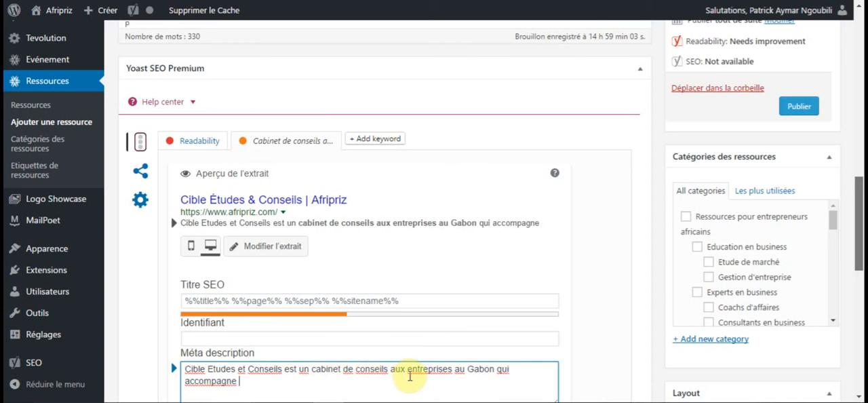
scroll(474, 370, "down", 1)
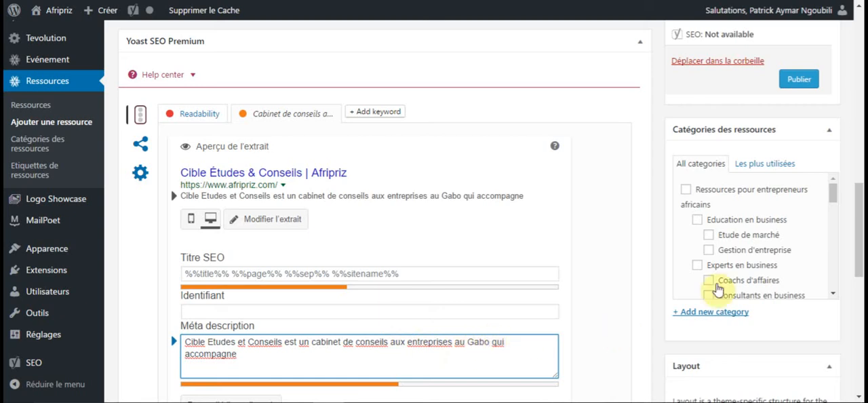
left_click_drag(860, 290, 861, 369)
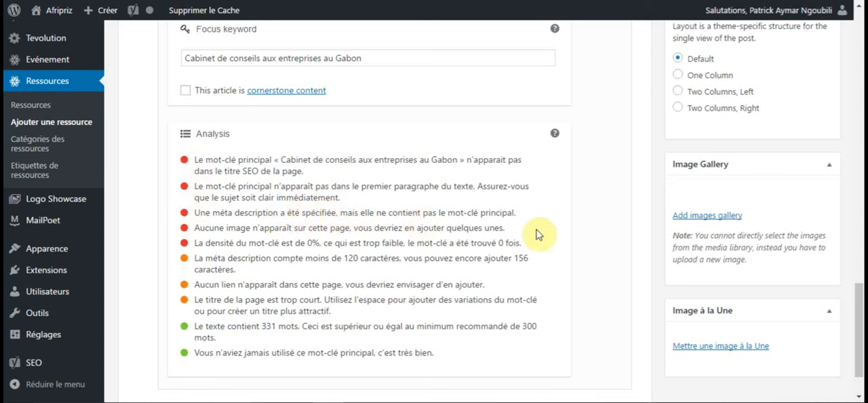
Restore the spelling "Gabon" in the meta description.
left_click_drag(857, 315, 858, 236)
type("n")
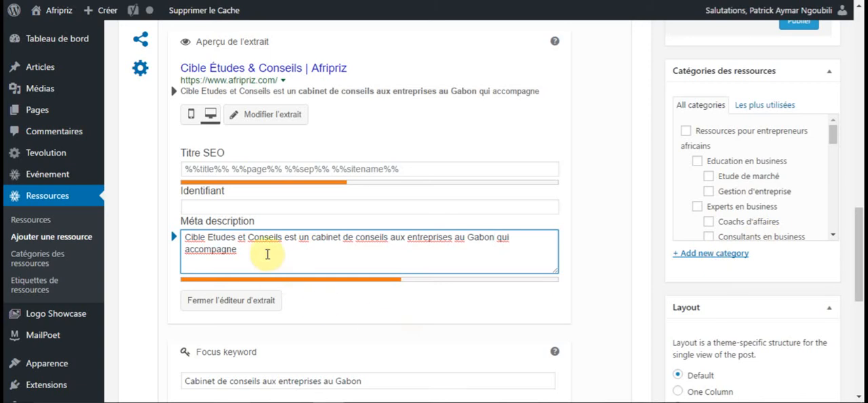
Paste "les organisations dans la quête de l'excellence." back at the end of the meta description and review the SEO analysis.
right_click(265, 252)
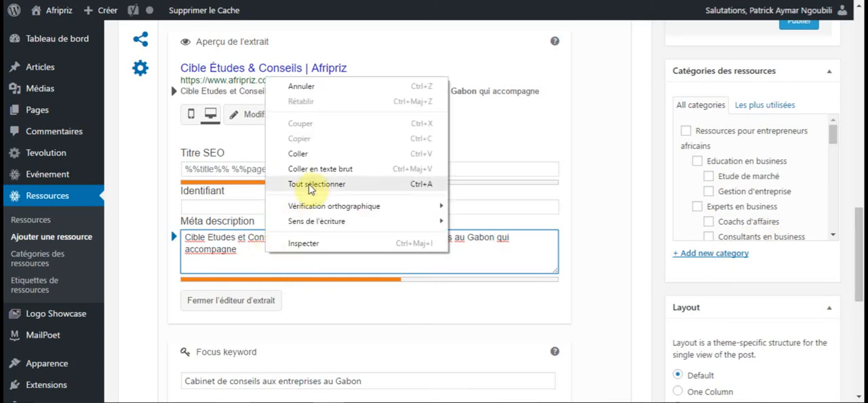
left_click(309, 154)
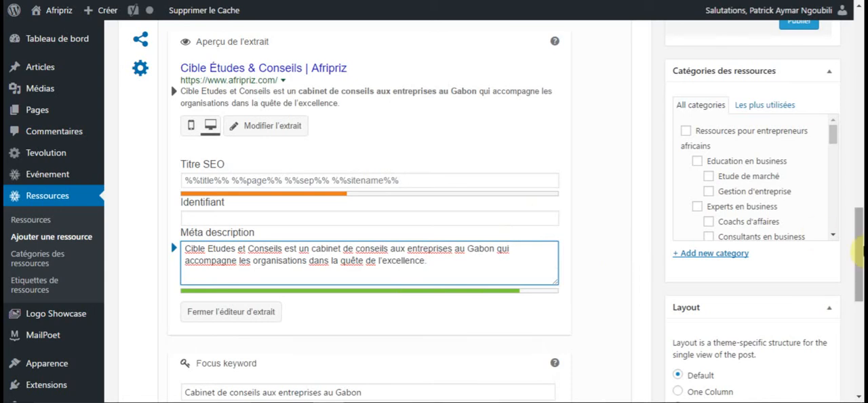
left_click_drag(858, 252, 859, 303)
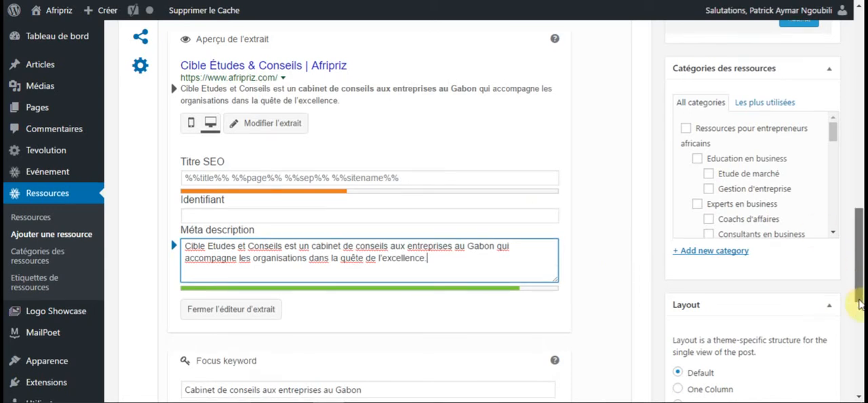
left_click_drag(860, 335, 864, 387)
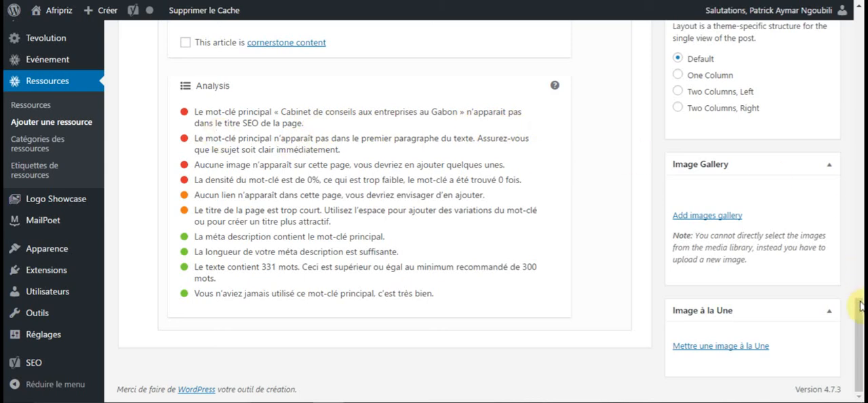
left_click_drag(859, 317, 862, 292)
left_click_drag(861, 190, 861, 210)
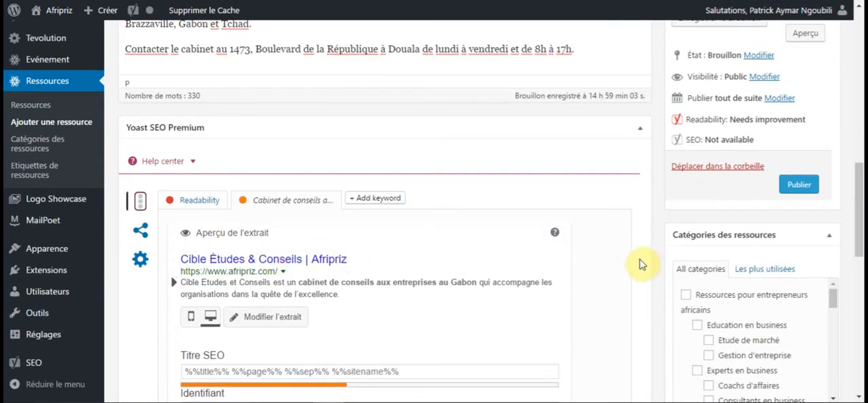
Copy the focus keyword "Cabinet de conseils aux entreprises au Gabon" and paste it as the SEO title.
left_click_drag(860, 244, 859, 299)
left_click_drag(363, 356, 170, 356)
key("ctrl+c")
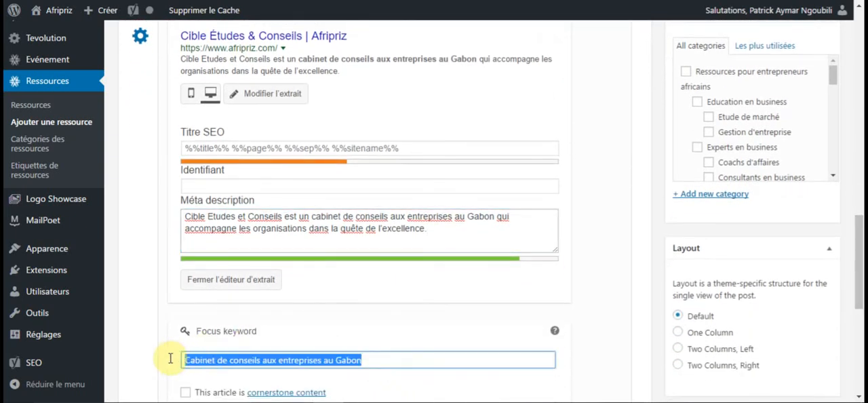
right_click(233, 357)
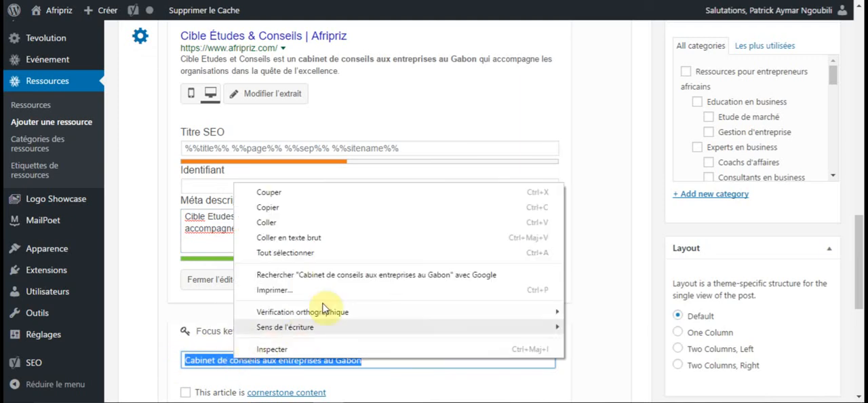
left_click(324, 213)
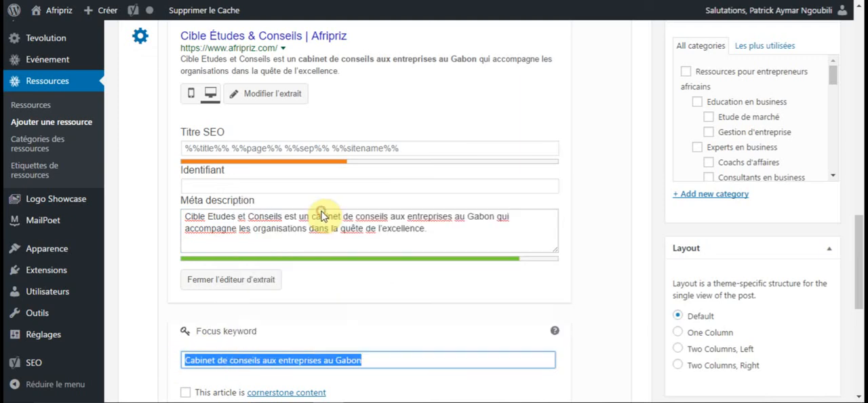
right_click(317, 359)
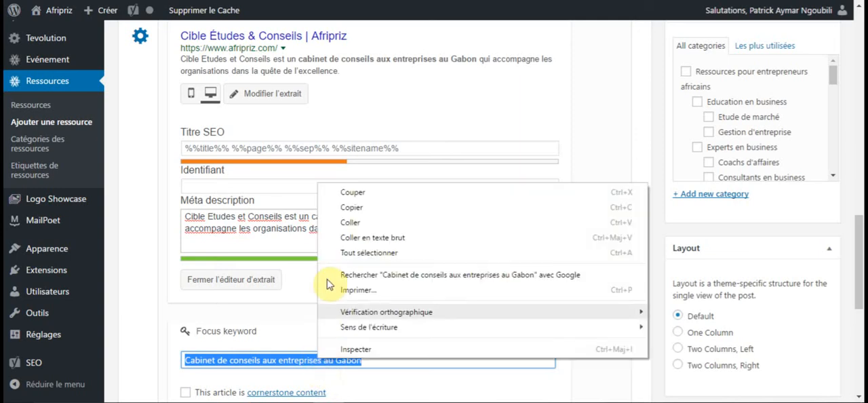
left_click(347, 207)
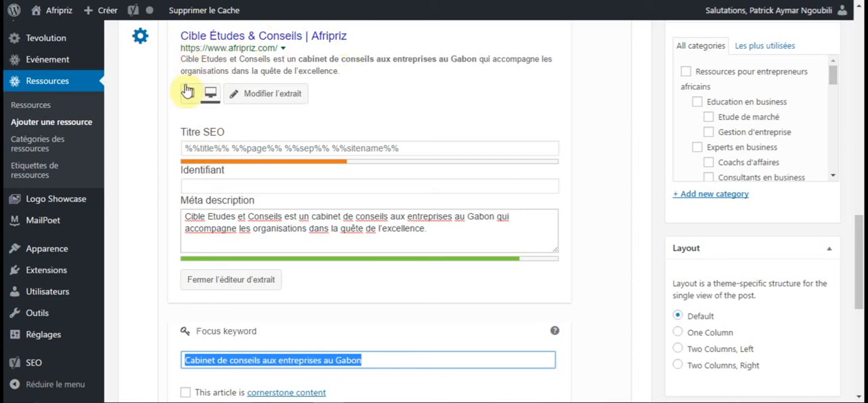
left_click(221, 149)
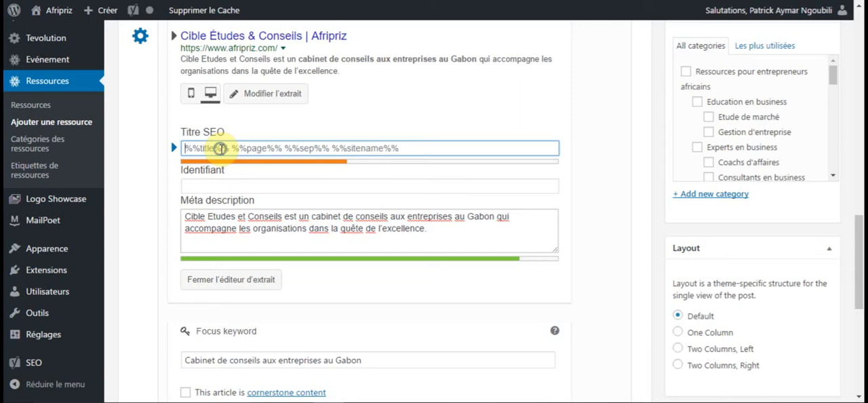
right_click(221, 150)
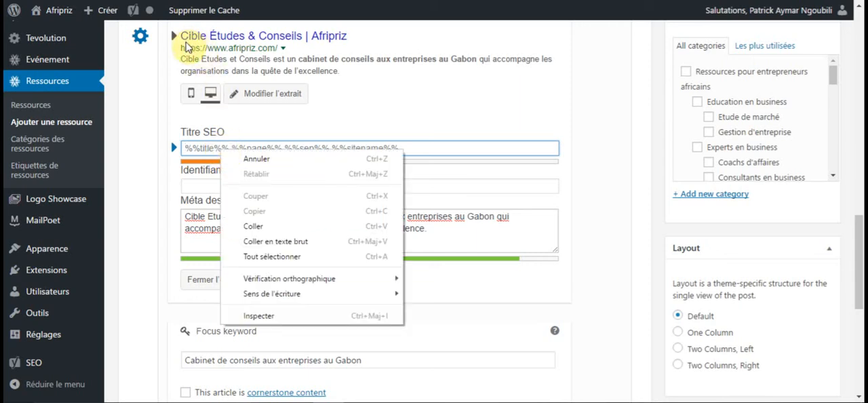
left_click(261, 230)
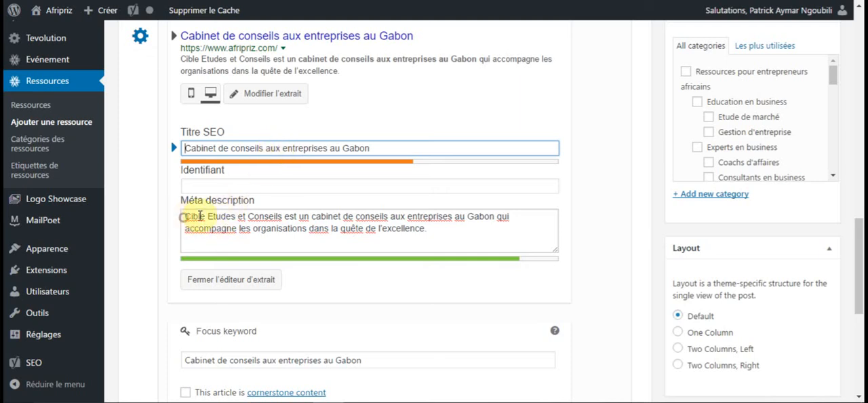
Prefix the SEO title with "Cible Etudes et Conseils - ", copying the name from the meta description, and check the SEO analysis.
left_click(280, 216)
left_click_drag(279, 216, 281, 216)
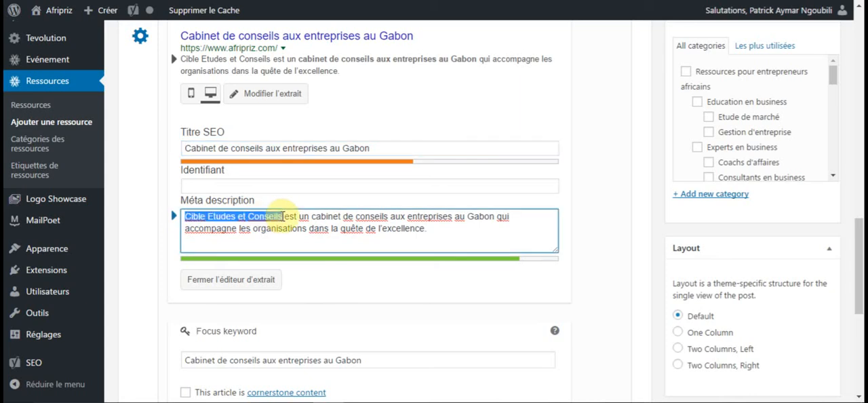
right_click(270, 215)
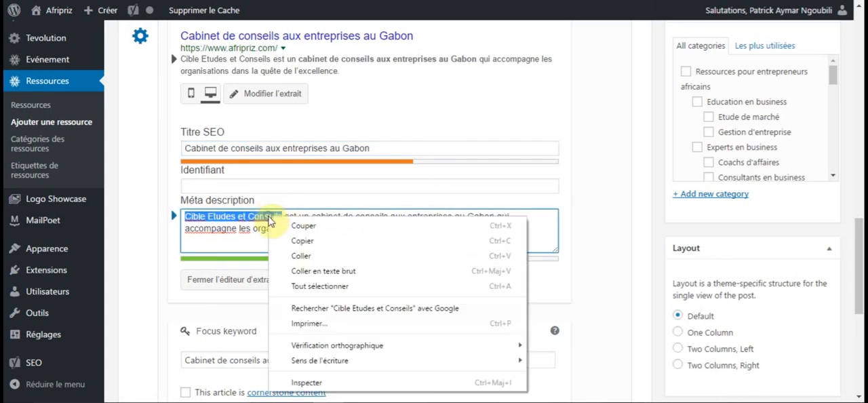
left_click(318, 244)
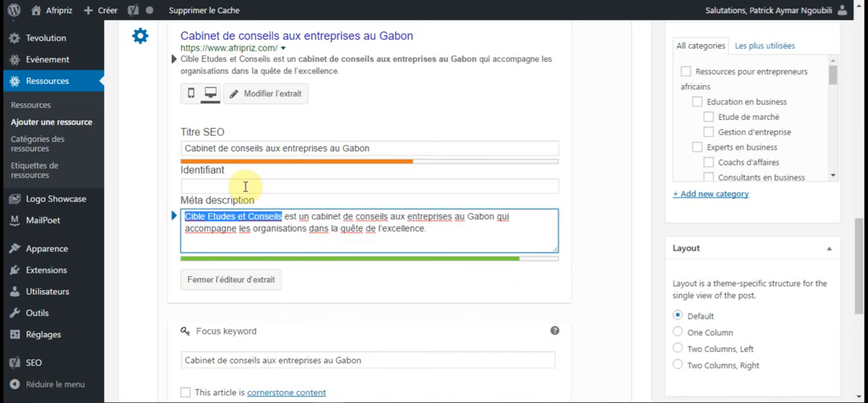
left_click(183, 147)
right_click(184, 147)
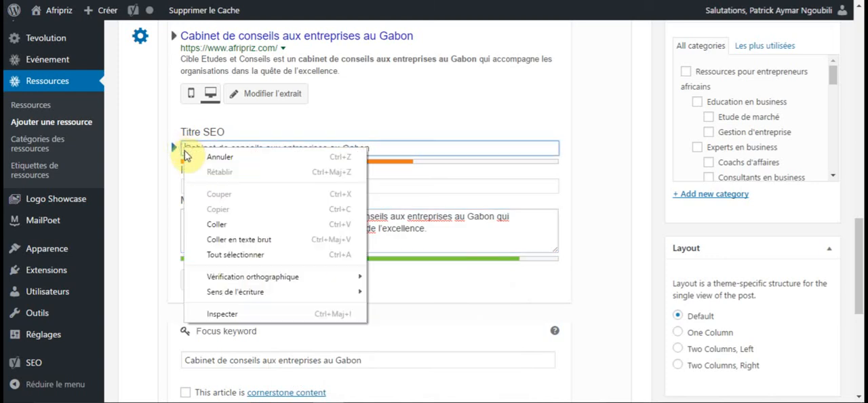
left_click(215, 225)
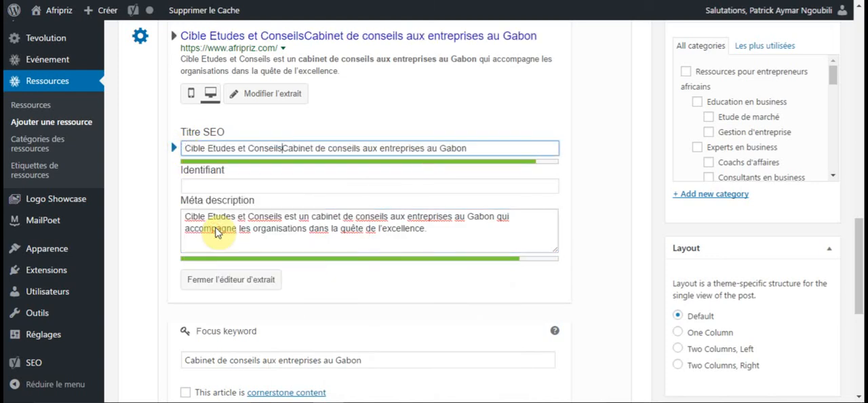
type("-")
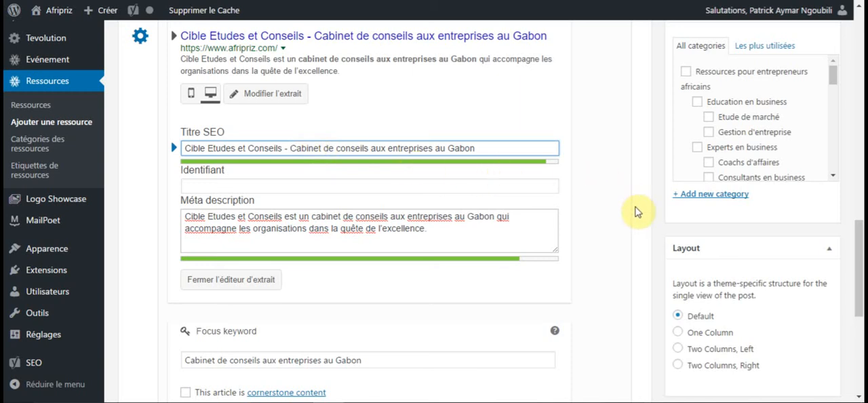
left_click_drag(861, 251, 860, 248)
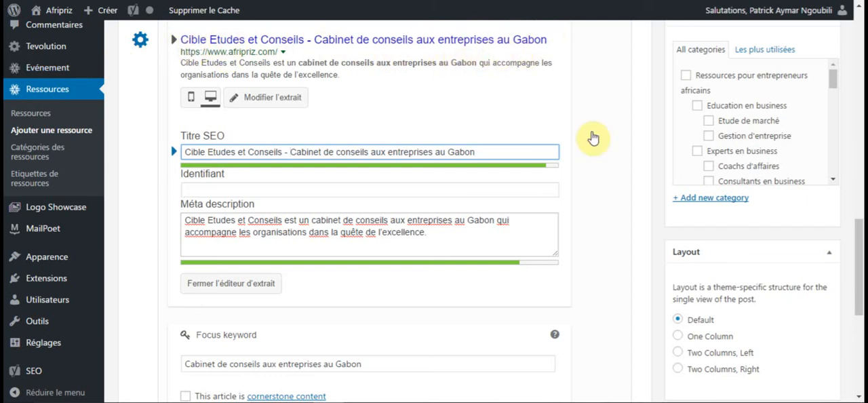
left_click_drag(862, 252, 860, 368)
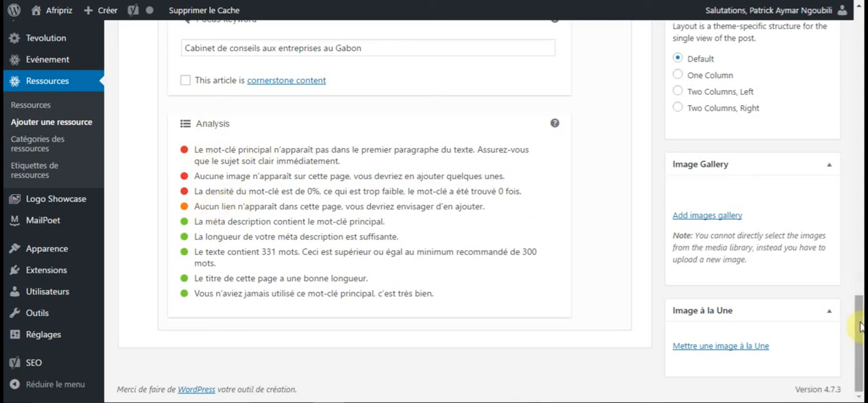
left_click(859, 185)
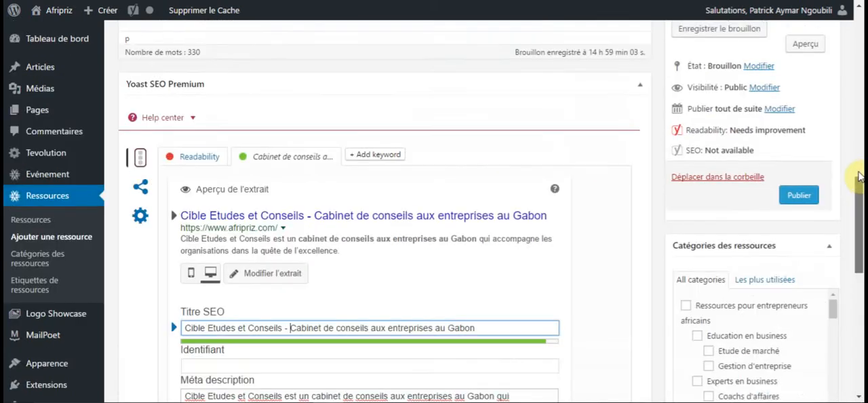
Remove the final n from "Gabon" in the SEO title and check the SEO analysis.
left_click_drag(860, 182, 860, 219)
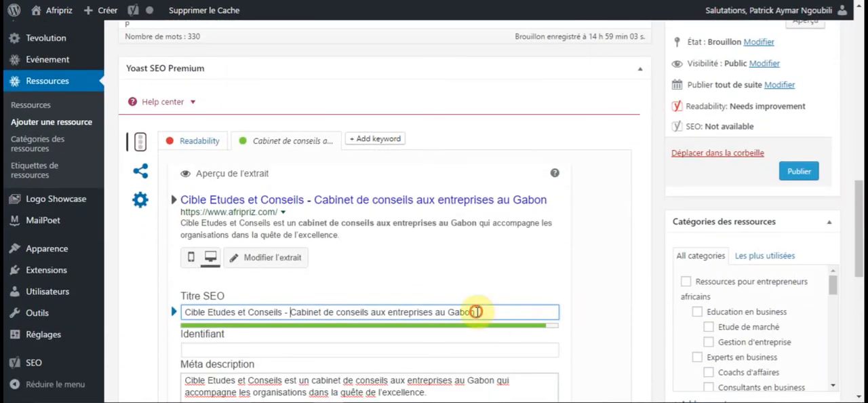
left_click(591, 318)
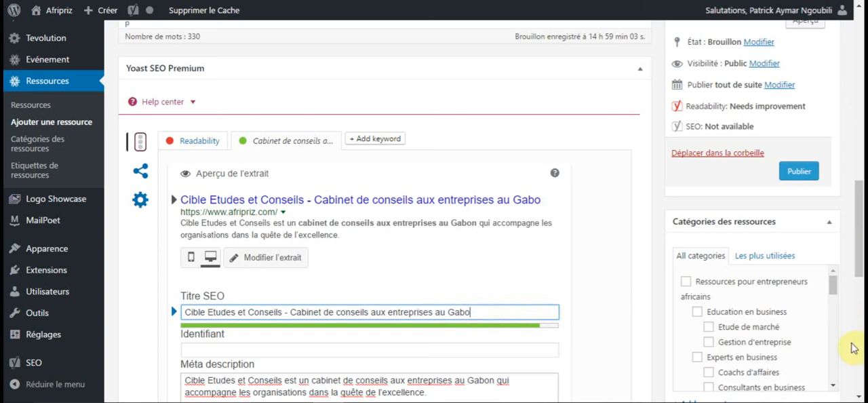
left_click(858, 385)
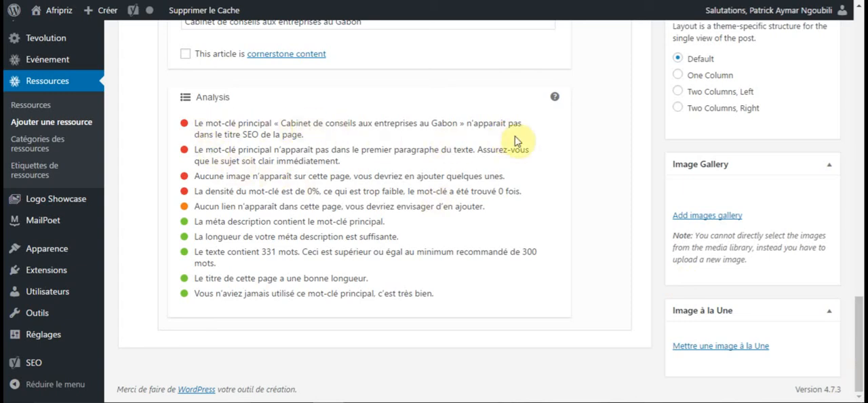
left_click_drag(858, 358, 860, 199)
Restore the spelling "Gabon" in the SEO title and review the SEO analysis again.
left_click(473, 318)
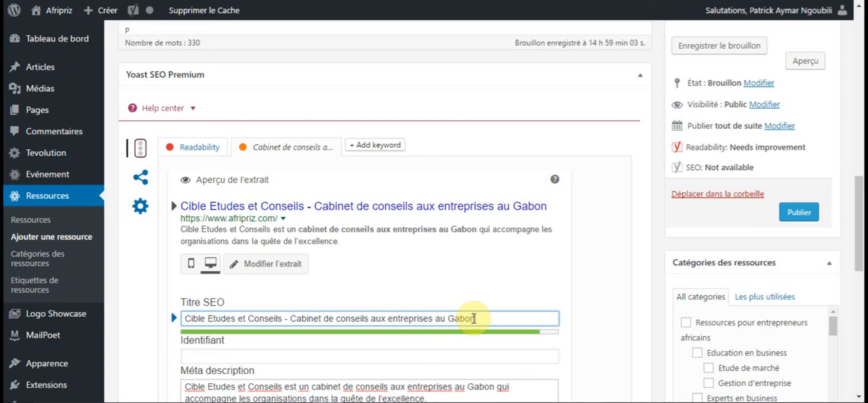
left_click(588, 312)
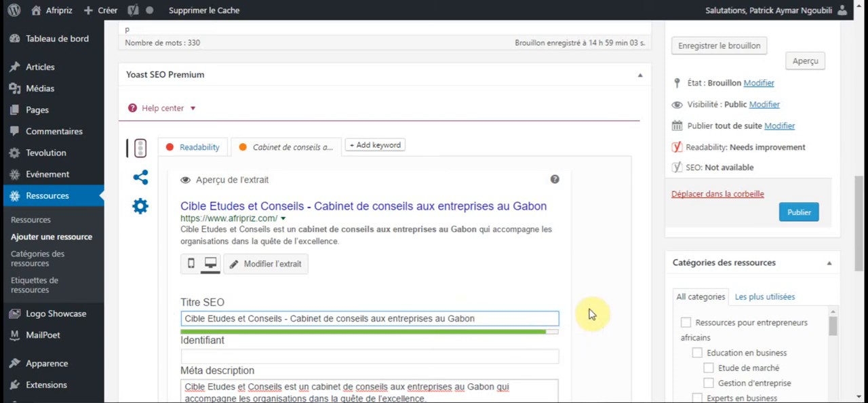
scroll(588, 313, "down", 4)
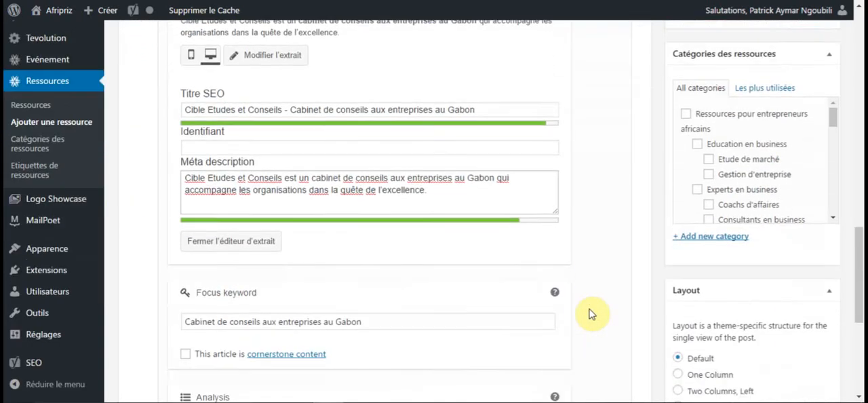
scroll(588, 313, "down", 2)
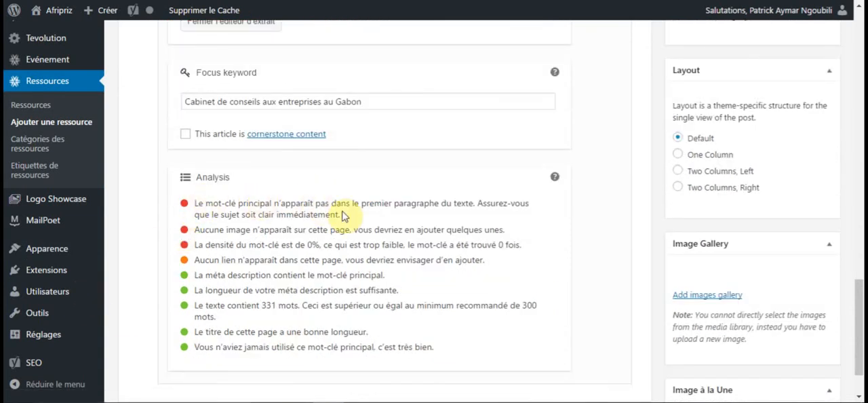
From Document2 in Word, copy "Cible Etudes et Conseils est un cabinet de conseils aux entreprises au Gabon qui accompagne les organisations".
left_click_drag(860, 305, 860, 34)
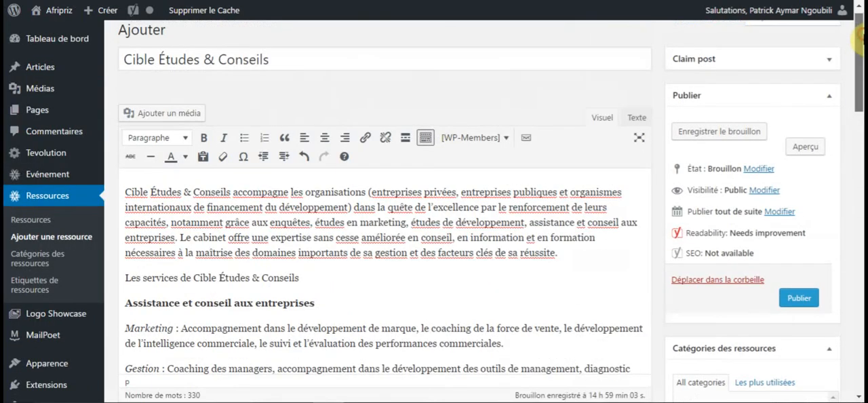
left_click_drag(125, 192, 561, 253)
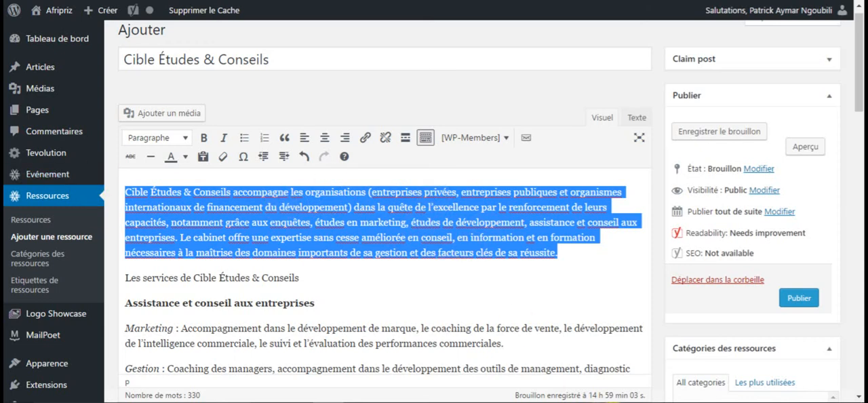
mouse_move(621, 401)
left_click(557, 359)
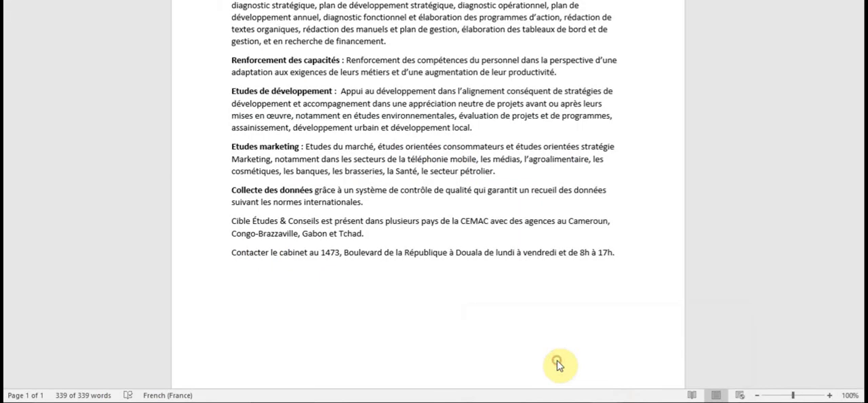
mouse_move(617, 401)
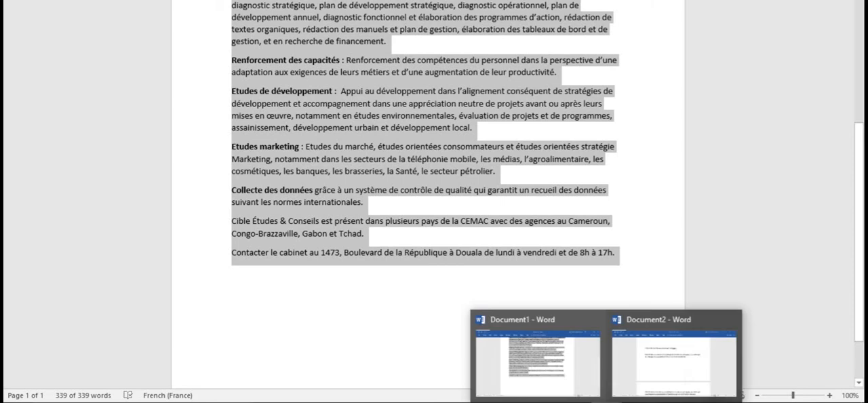
left_click(662, 377)
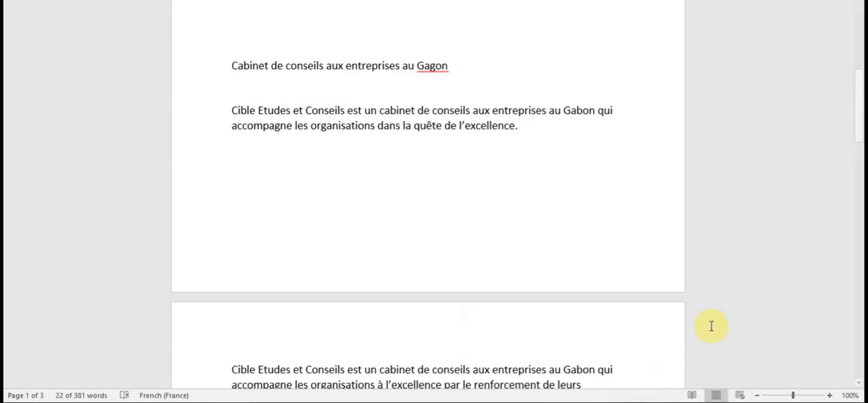
left_click_drag(858, 120, 859, 181)
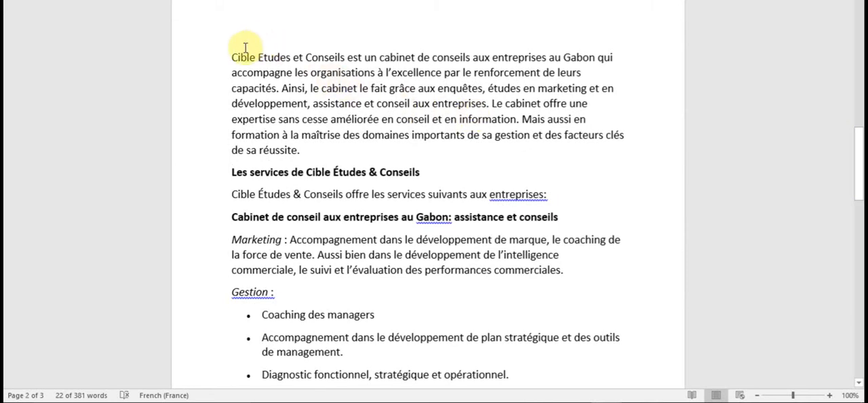
left_click_drag(230, 57, 444, 69)
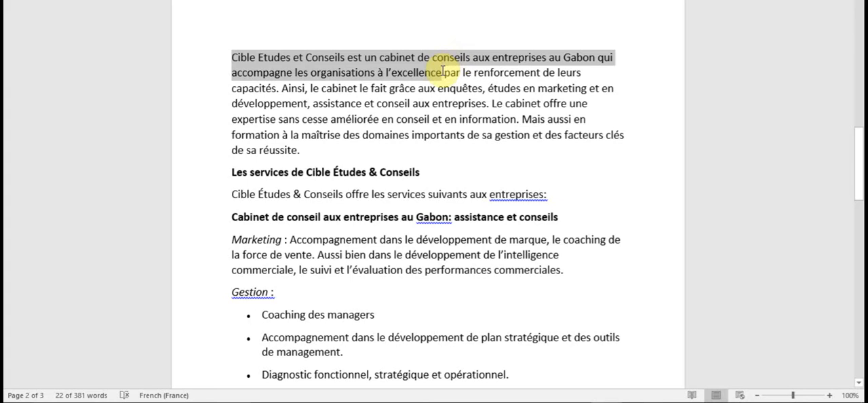
left_click(371, 71)
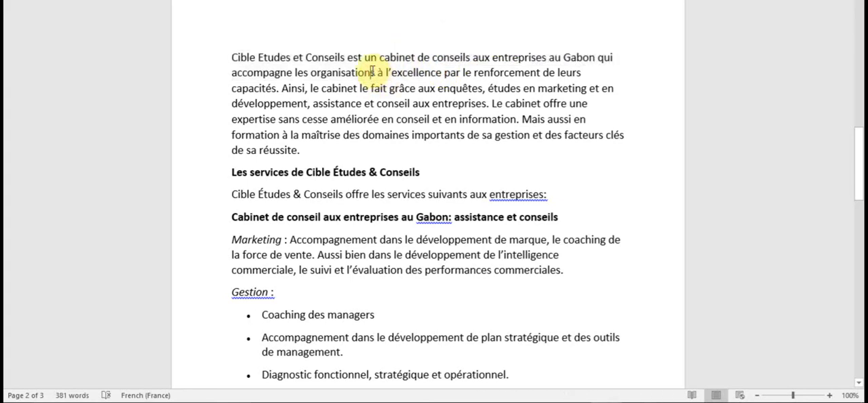
left_click_drag(374, 71, 242, 57)
right_click(242, 58)
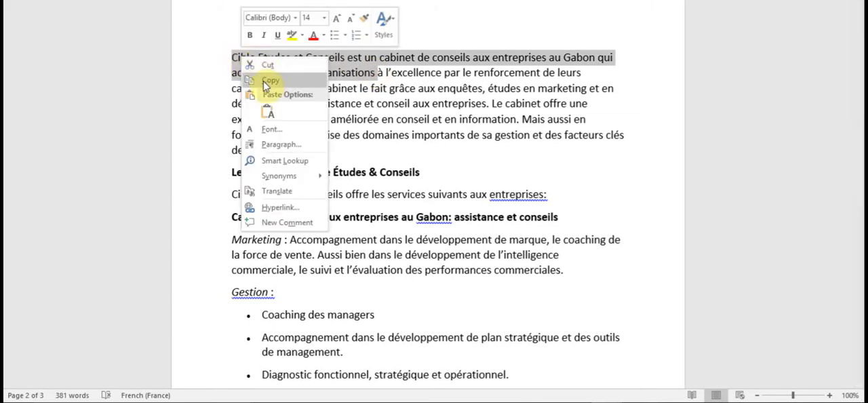
left_click(264, 79)
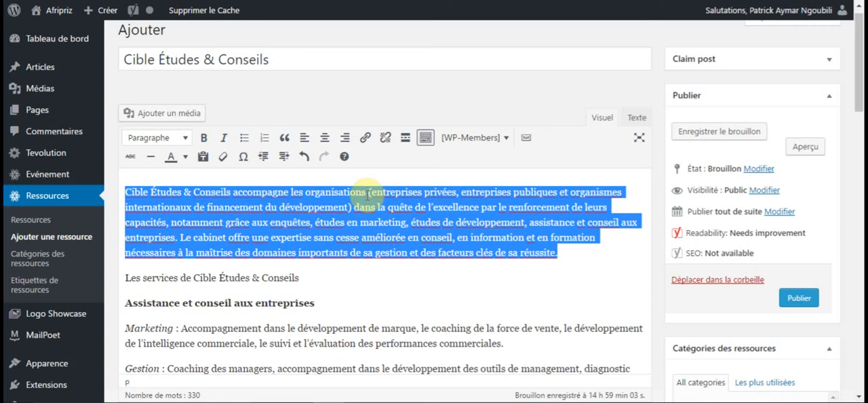
Back in WordPress, replace the first paragraph's opening words before the parenthesis with the copied text, and check the SEO analysis.
left_click(366, 194)
left_click_drag(366, 193, 126, 192)
key("BackSpace")
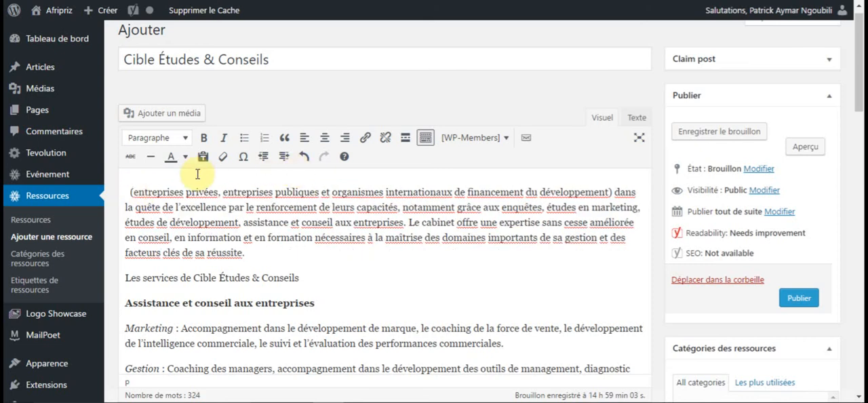
right_click(127, 191)
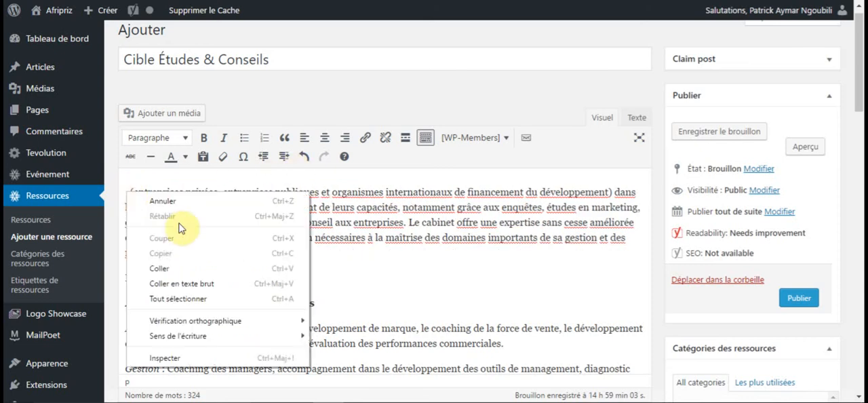
left_click(178, 267)
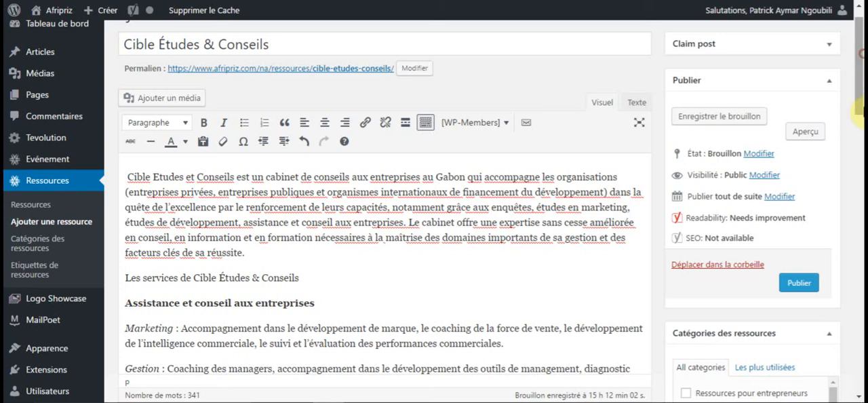
scroll(858, 143, "down", 2)
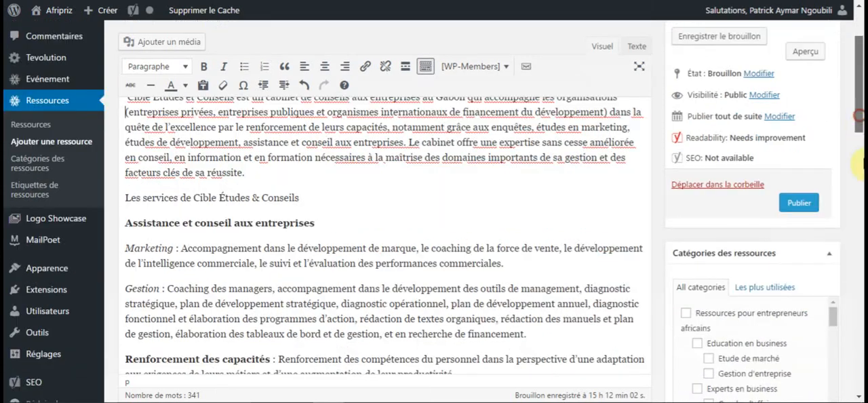
scroll(859, 122, "down", 4)
scroll(858, 318, "up", 1)
scroll(859, 332, "down", 10)
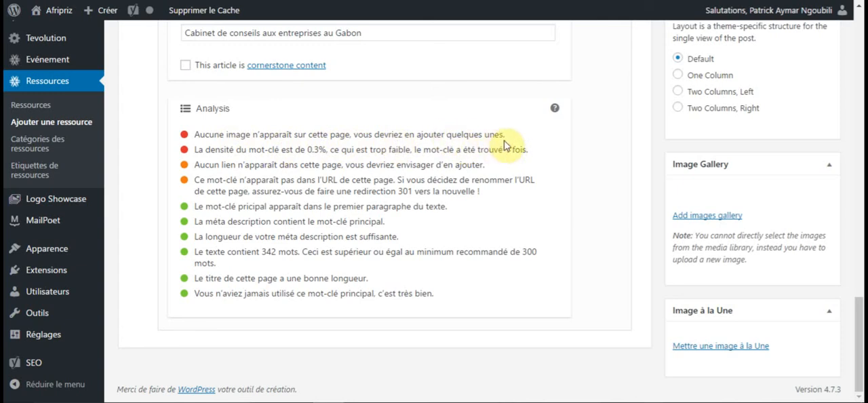
Inspect the full file name of the laptop chart image in the Images ressources folder, and return to WordPress.
mouse_move(332, 373)
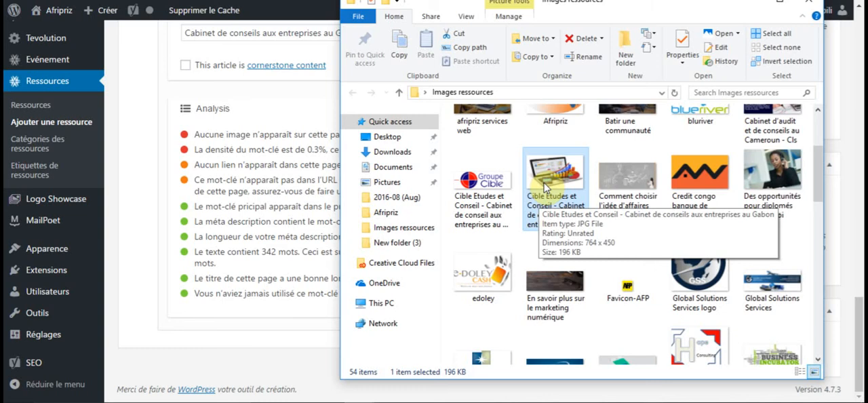
double_click(544, 188)
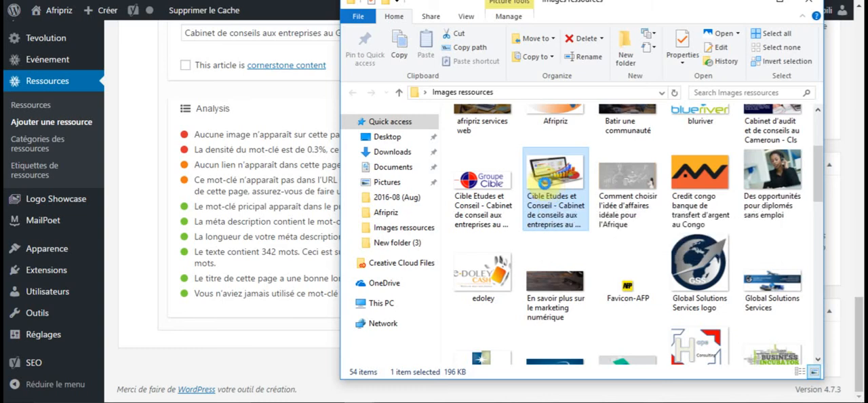
right_click(545, 185)
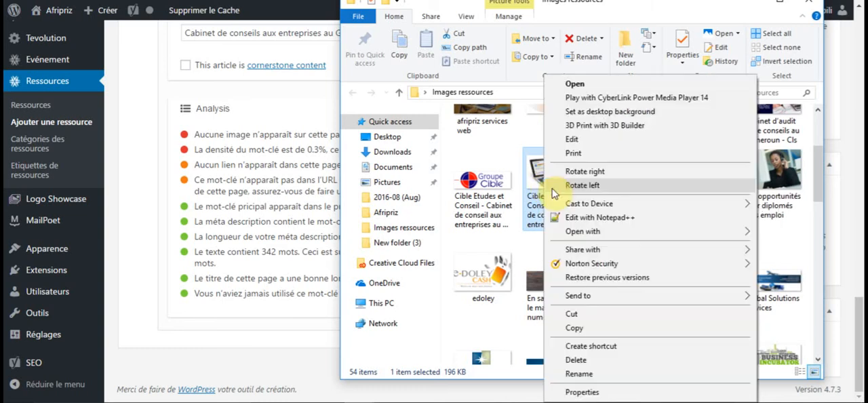
left_click(577, 373)
key("ctrl+c")
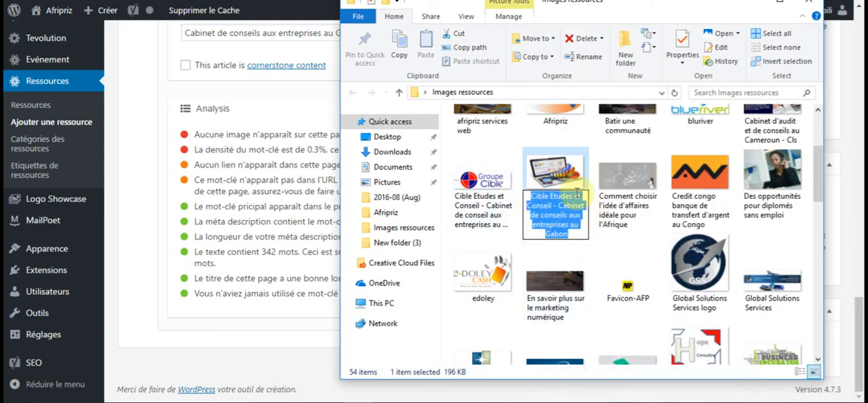
left_click(554, 169)
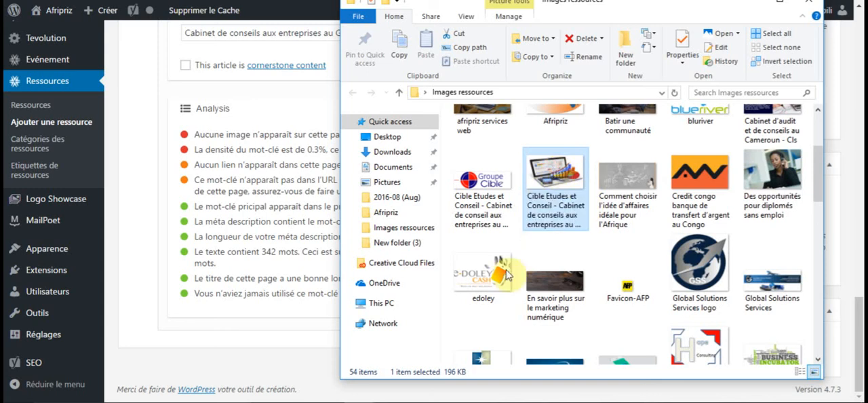
left_click(311, 360)
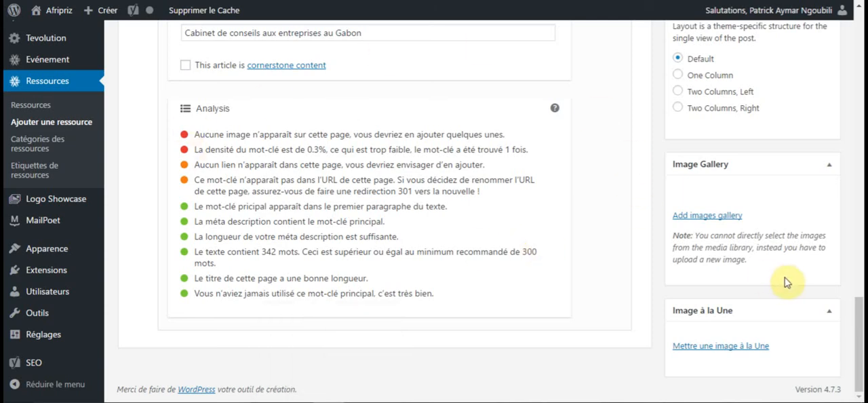
Upload the laptop image "Cible Etudes et Conseil - Cabinet de conseils aux entreprises au Gabon.jpg" for use as the featured image.
left_click(713, 352)
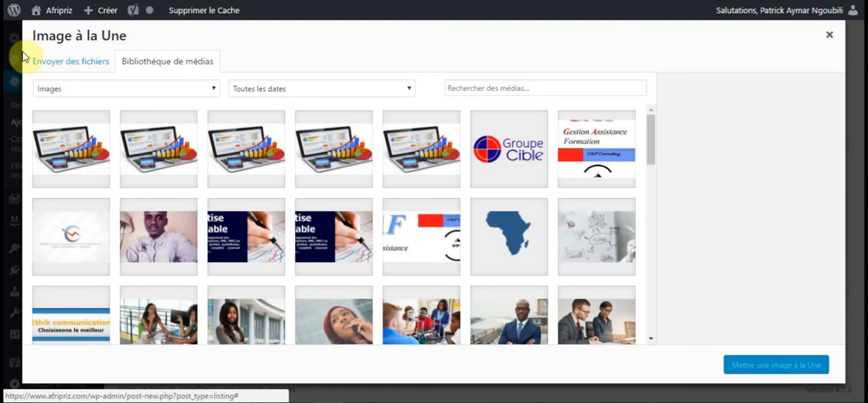
left_click(77, 62)
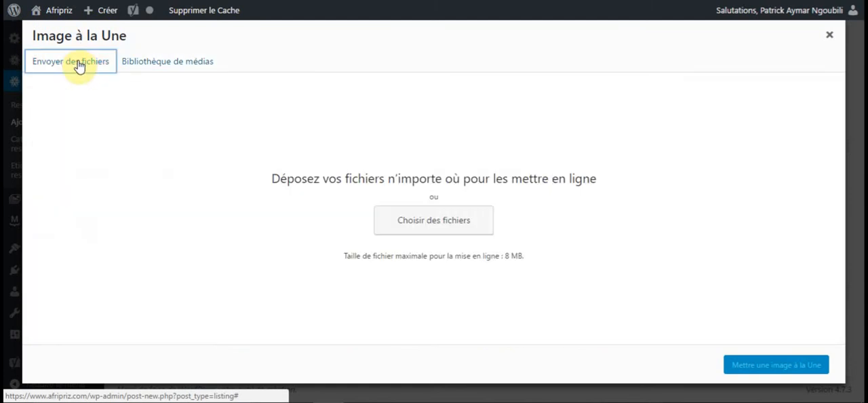
left_click(417, 226)
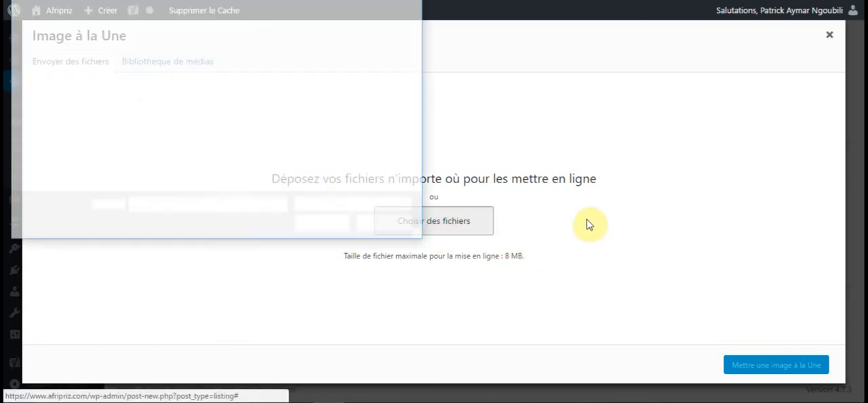
mouse_move(419, 33)
left_mouse_down()
mouse_move(416, 83)
mouse_move(412, 45)
left_mouse_up()
left_click(370, 76)
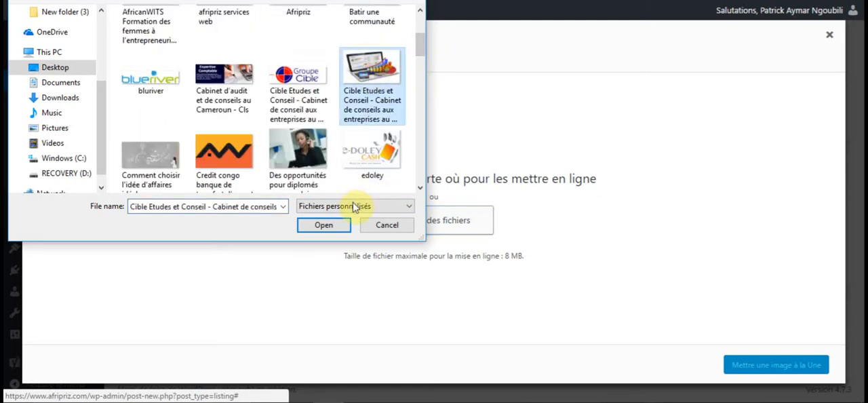
left_click(325, 226)
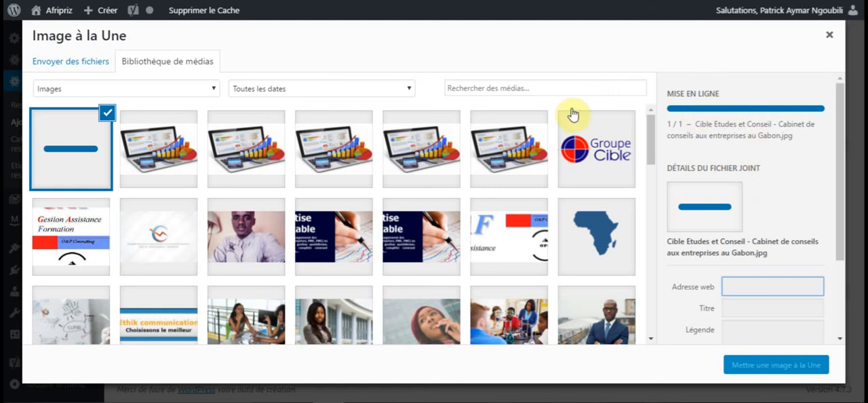
Copy the uploaded image's title and paste it as the caption, "Cible Etudes et Conseil - Cabinet de conseils aux entreprises au Gabon".
left_click_drag(840, 109, 842, 134)
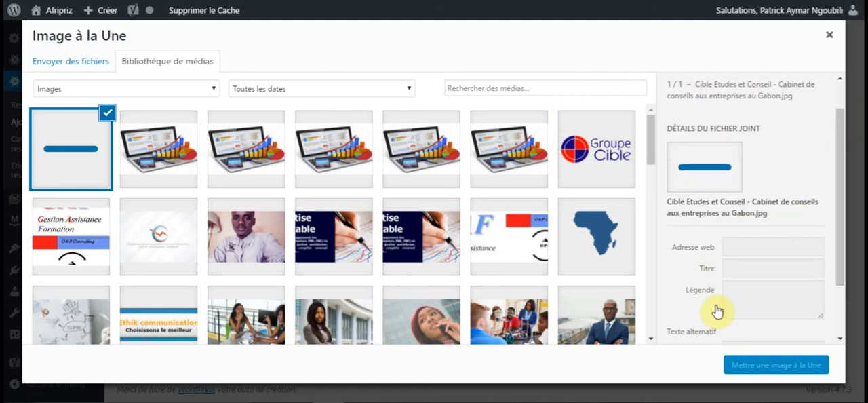
left_click_drag(847, 201, 843, 247)
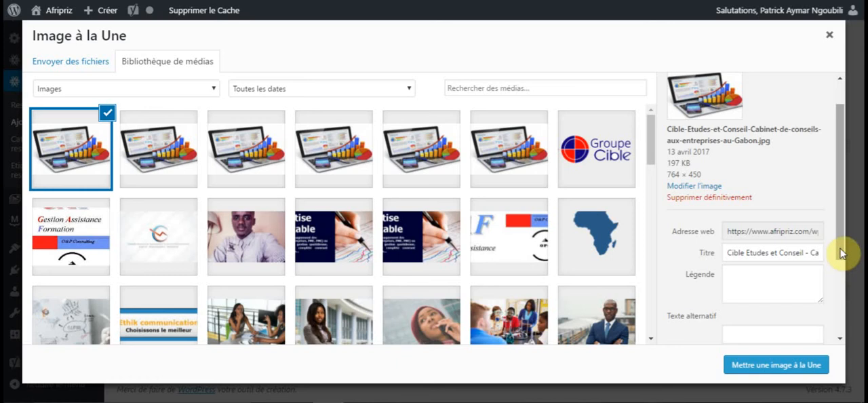
left_click_drag(840, 252, 844, 296)
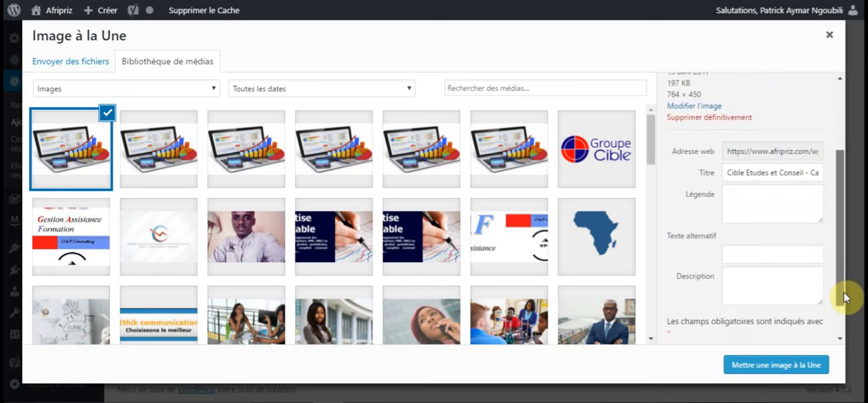
triple_click(754, 172)
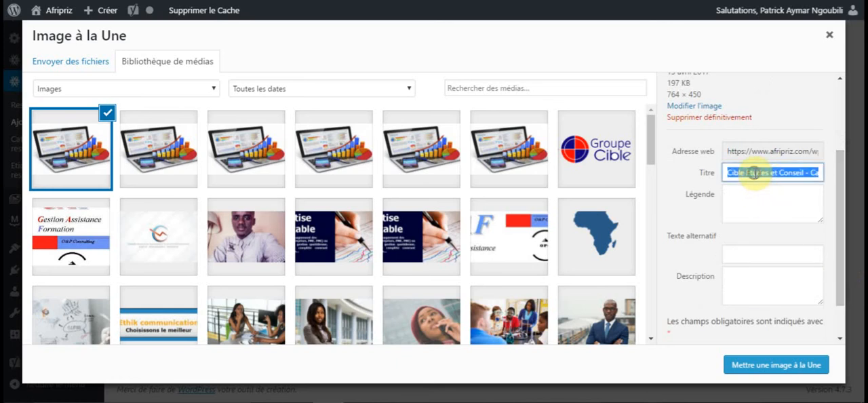
right_click(755, 173)
left_click(606, 196)
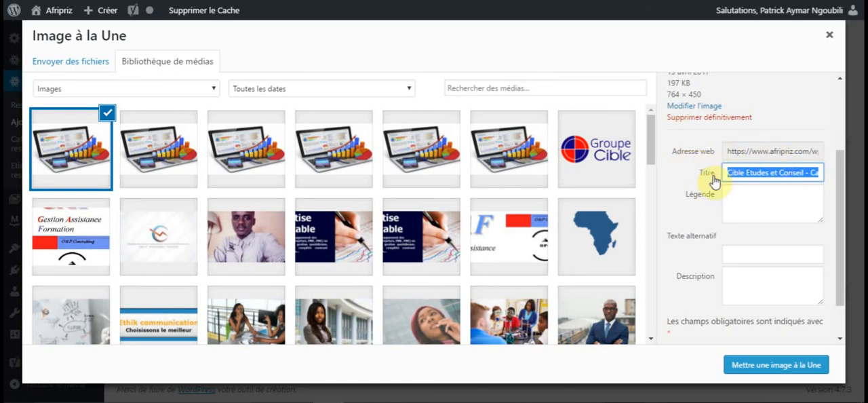
left_click(741, 196)
right_click(742, 197)
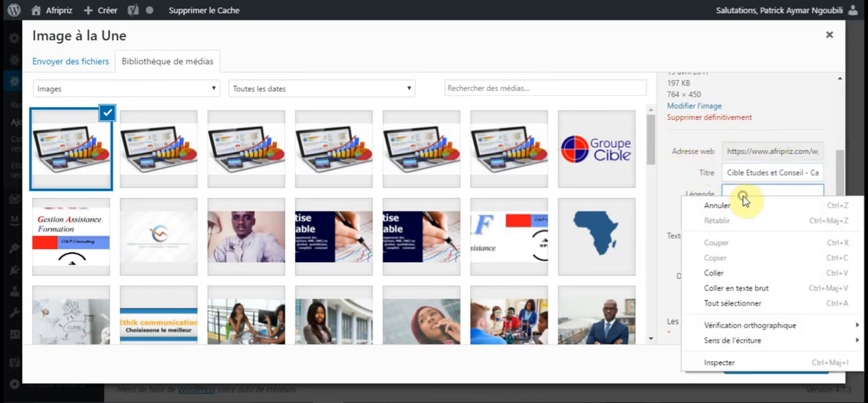
left_click(726, 273)
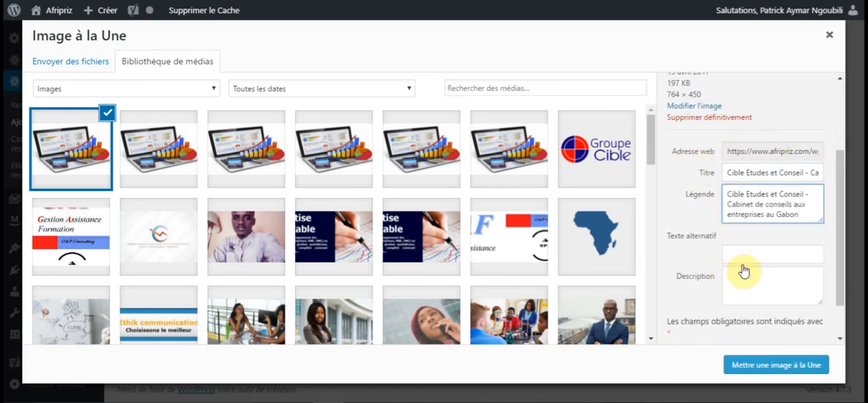
Paste the copied title into the laptop image's alternative text and description, and set it as the featured image.
right_click(739, 252)
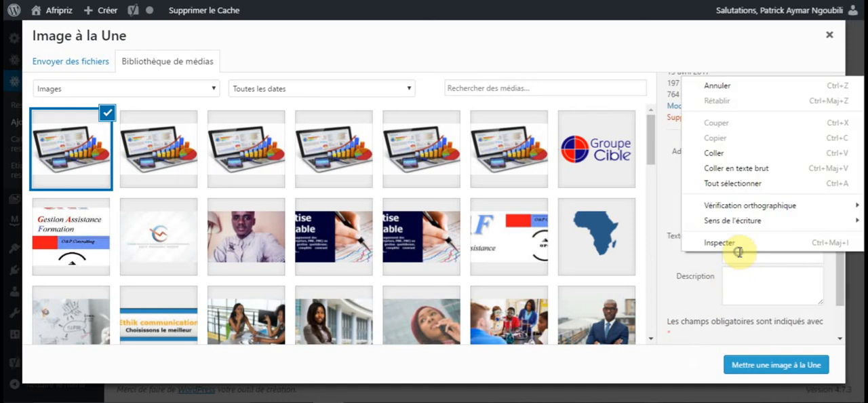
left_click(736, 156)
left_click(758, 276)
right_click(758, 277)
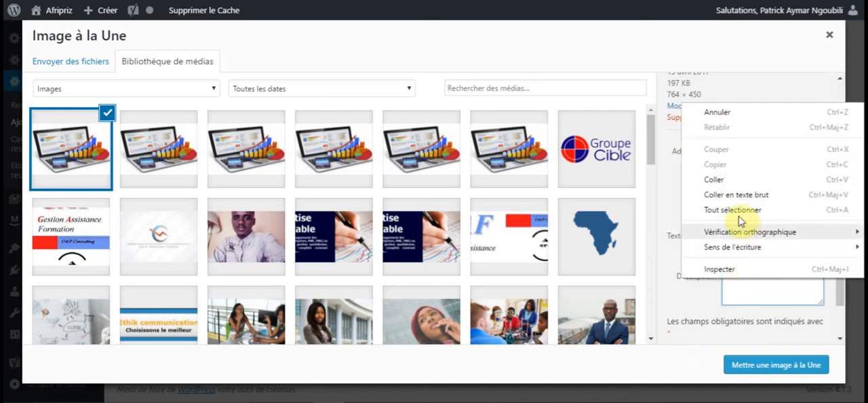
left_click(723, 180)
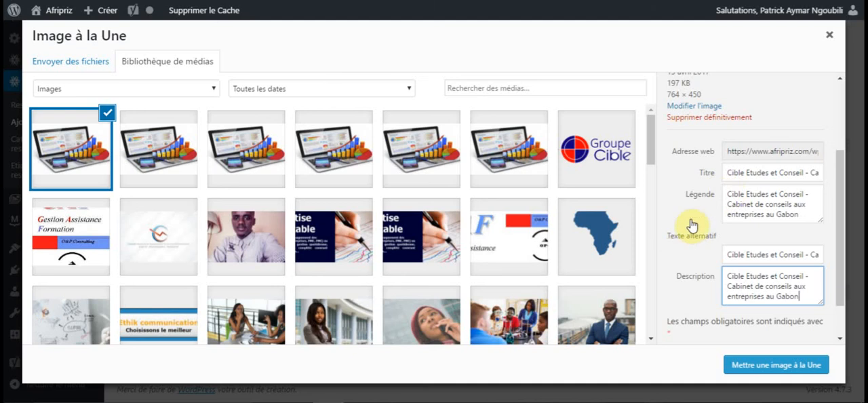
left_click(755, 370)
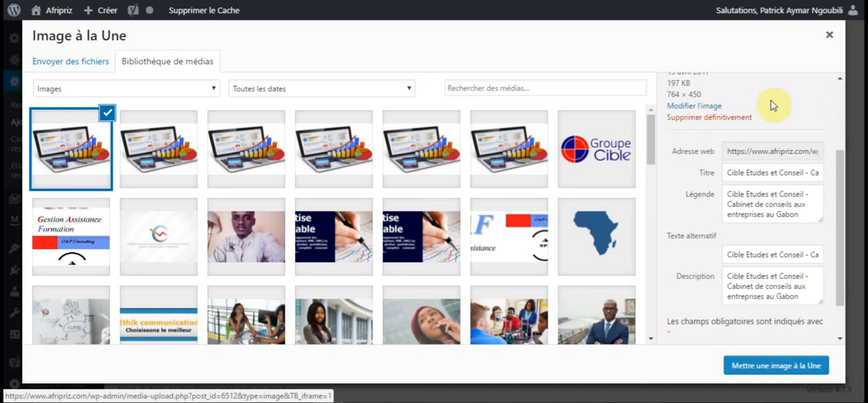
key("Escape")
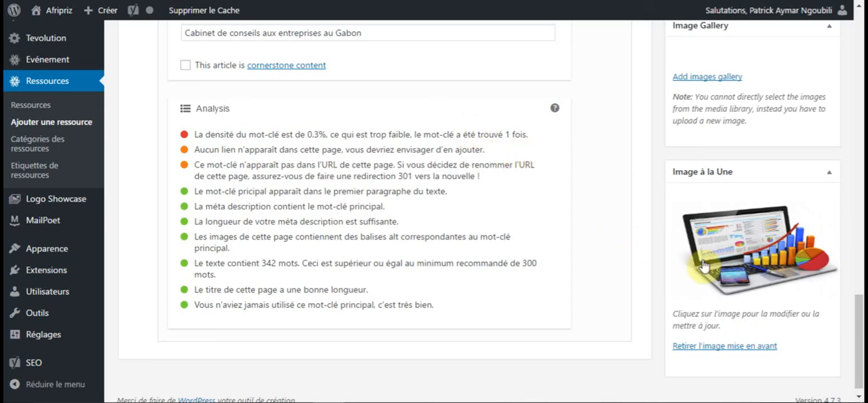
Shorten the bold heading "Assistance et conseil aux entreprises" to "assistance aux entreprises", with a lowercase initial.
left_click_drag(863, 74, 861, 30)
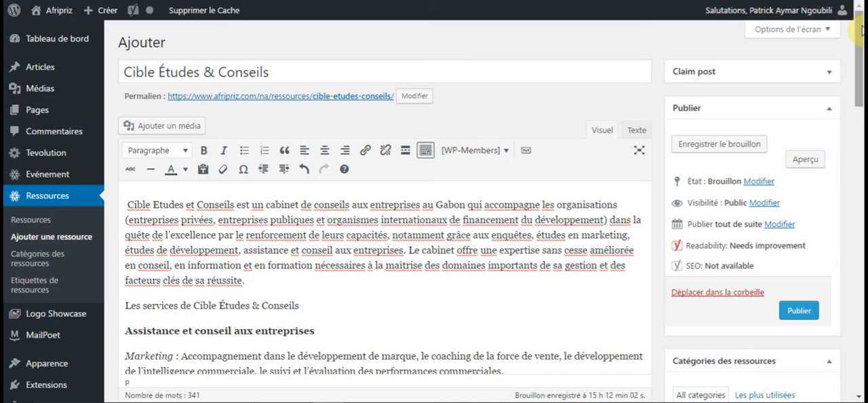
left_click_drag(862, 32, 861, 106)
scroll(861, 106, "down", 4)
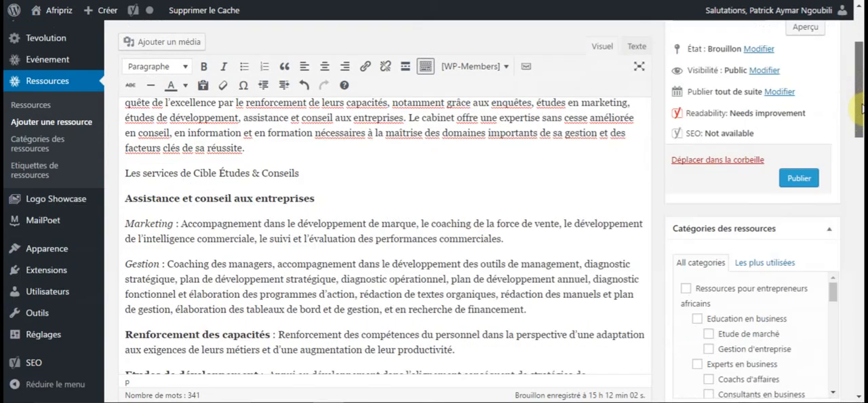
scroll(860, 119, "down", 1)
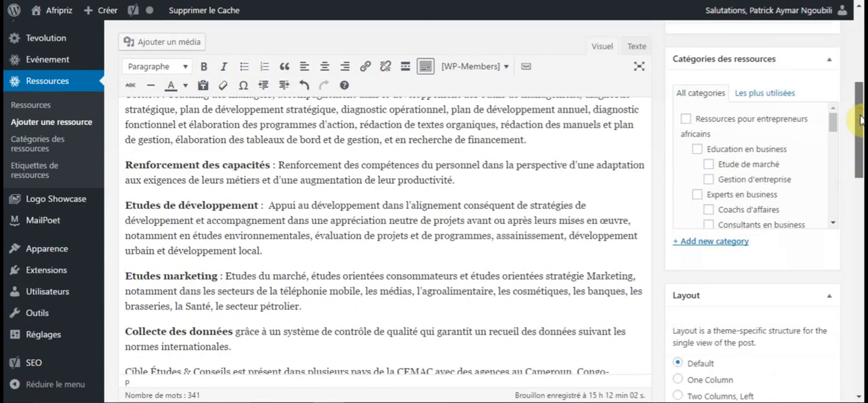
scroll(859, 119, "down", 1)
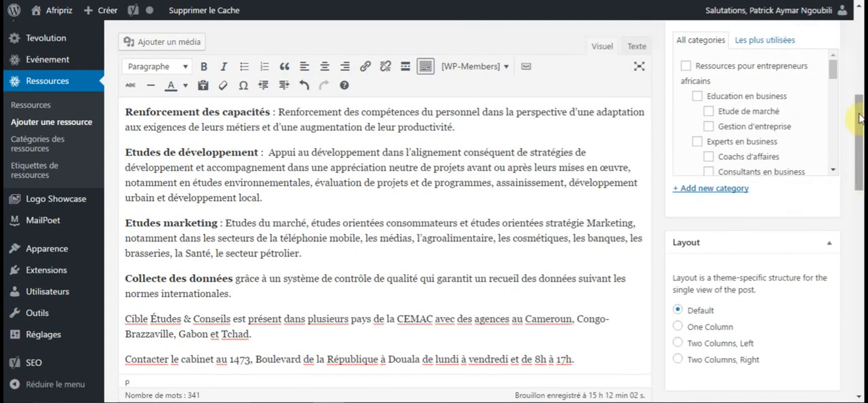
scroll(859, 101, "up", 1)
scroll(858, 78, "up", 5)
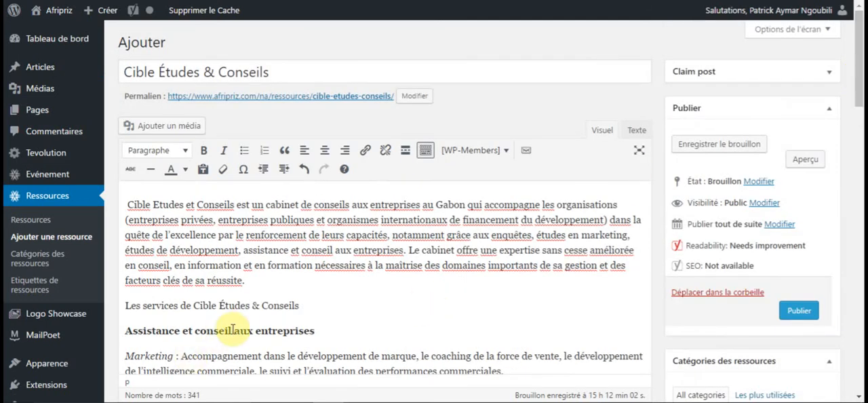
double_click(200, 331)
left_click_drag(200, 331, 184, 332)
key("BackSpace")
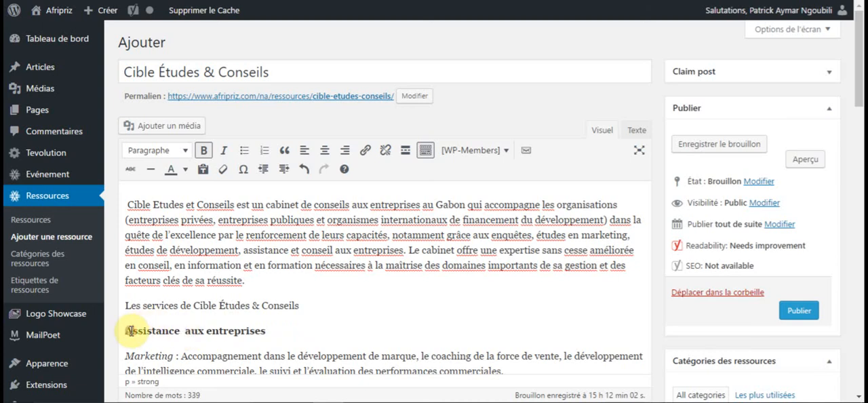
key("BackSpace")
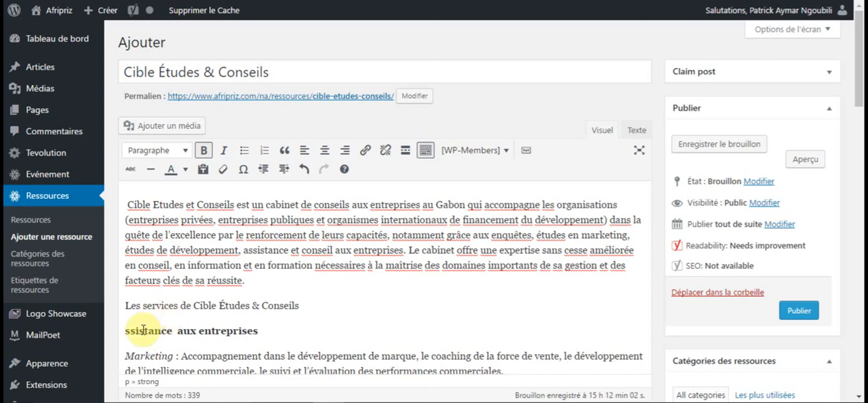
type("a")
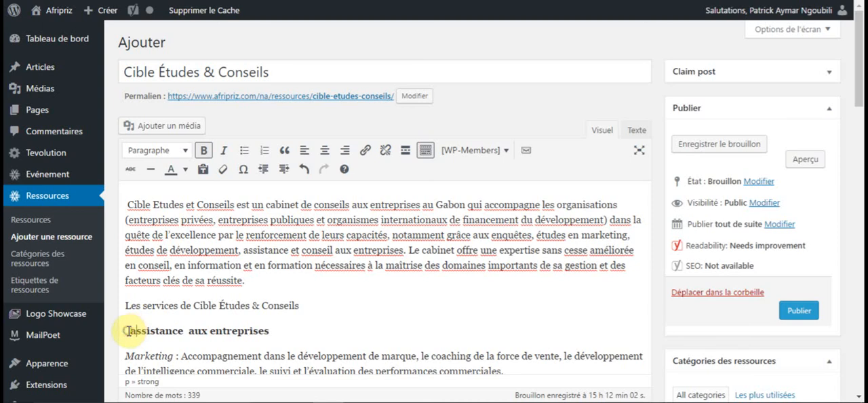
Paste the copied image title before the bold heading, trimming it to read "Cabinet de conseils aux entreprises au Gabon - assistance aux entreprises".
right_click(127, 330)
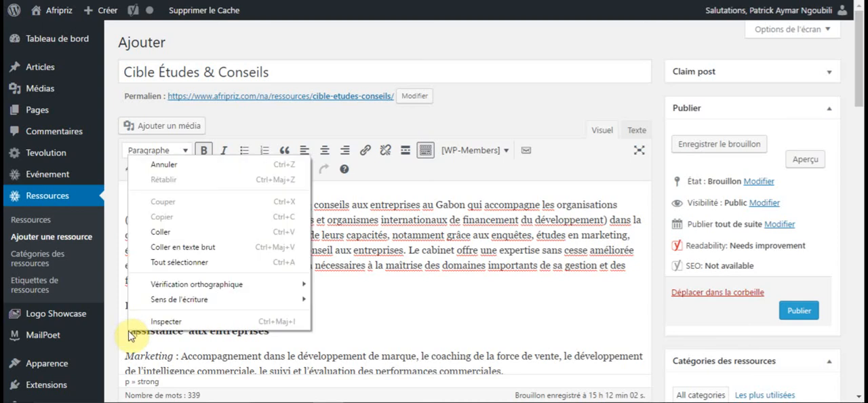
left_click(163, 229)
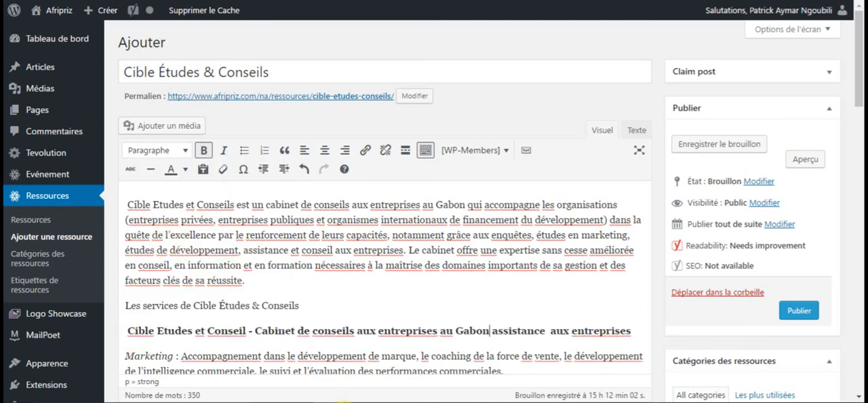
left_click_drag(255, 330, 129, 333)
key("Delete")
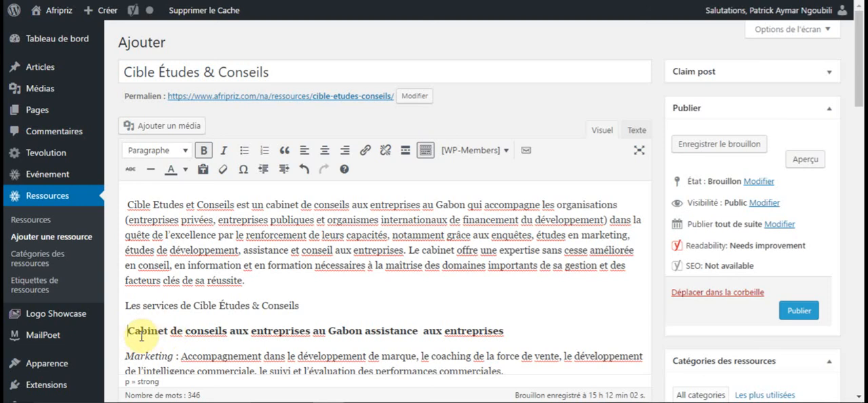
left_click(364, 332)
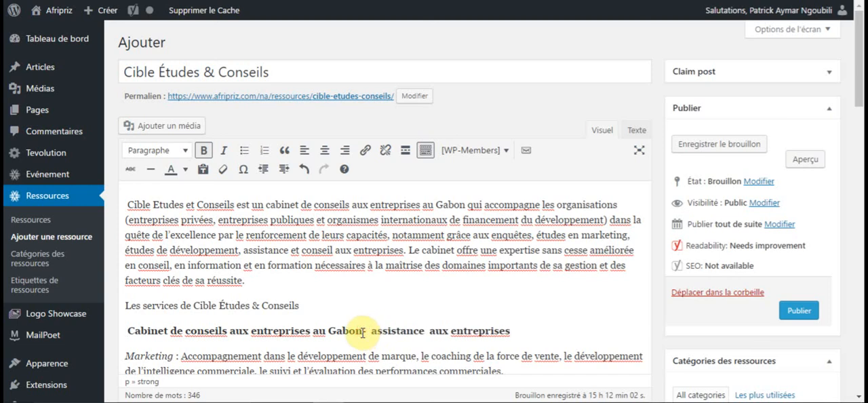
type("-")
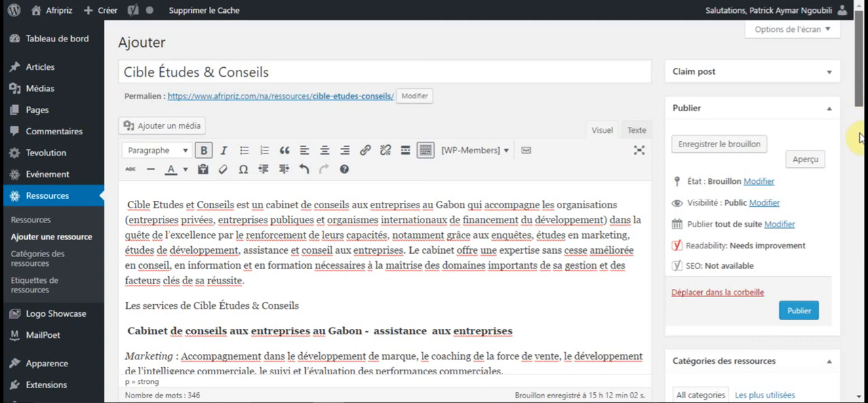
Check the keyword density and remaining recommendations in the Yoast SEO analysis.
scroll(859, 142, "down", 1)
scroll(860, 151, "down", 3)
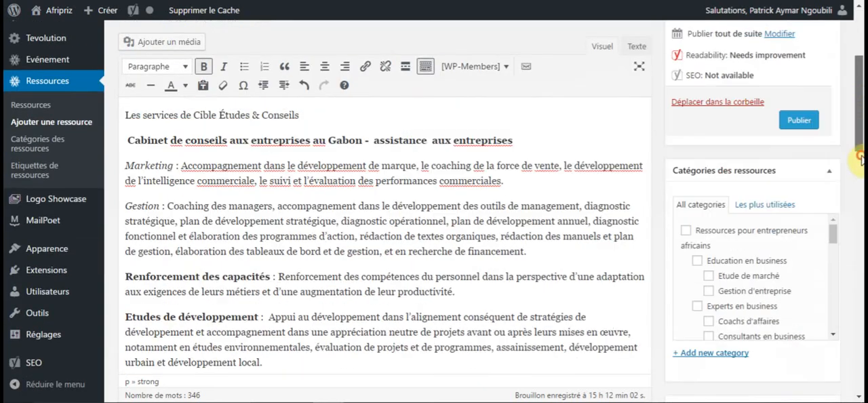
scroll(354, 149, "down", 1)
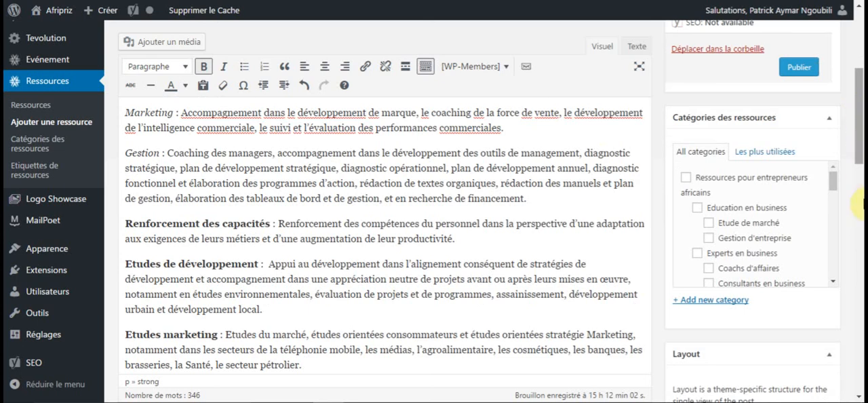
scroll(862, 366, "down", 1)
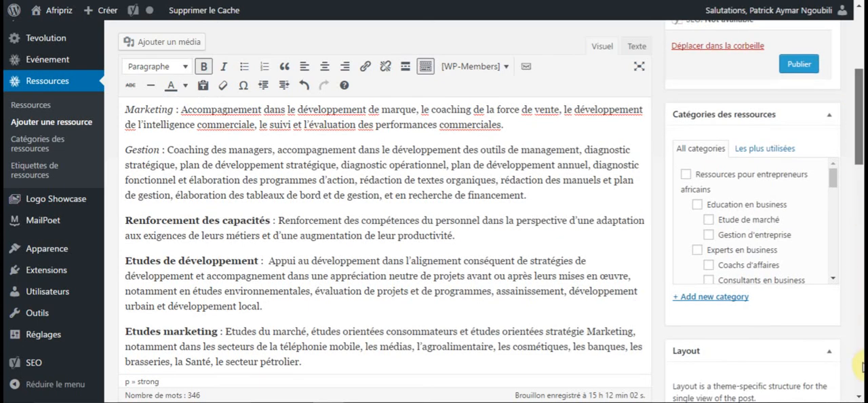
left_click(861, 383)
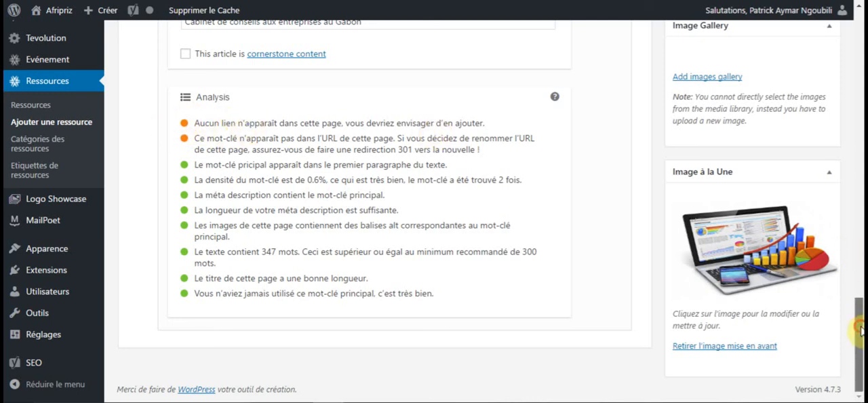
Review the resource's body text and its Yoast snippet preview.
scroll(860, 136, "up", 5)
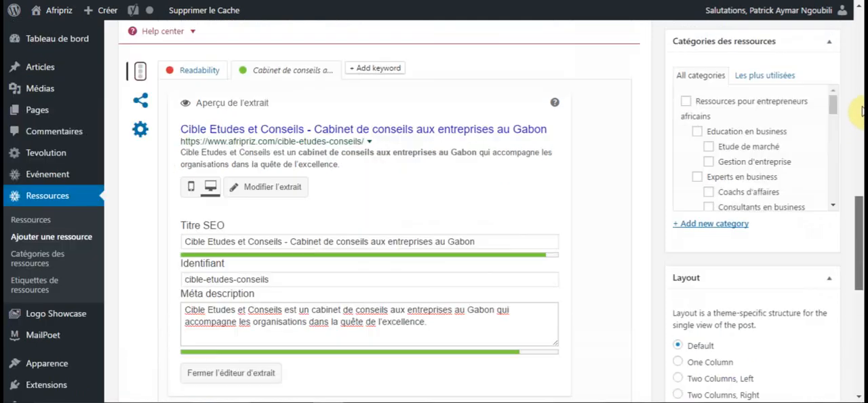
scroll(862, 107, "up", 1)
scroll(861, 99, "up", 3)
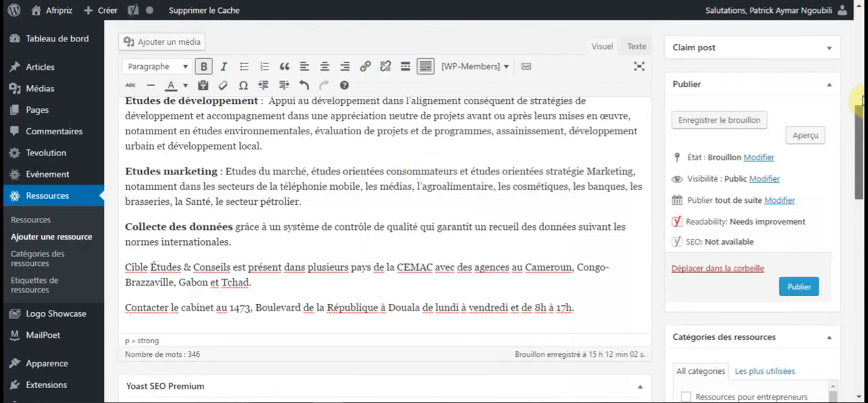
scroll(860, 101, "up", 3)
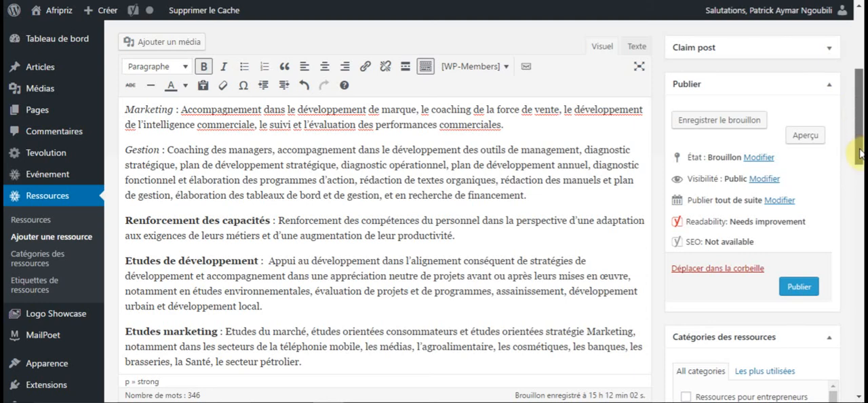
scroll(859, 198, "down", 2)
scroll(860, 199, "down", 6)
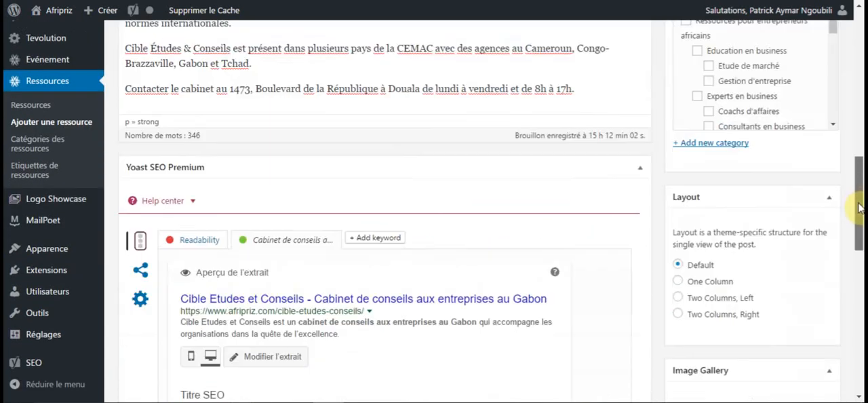
left_click_drag(858, 205, 859, 208)
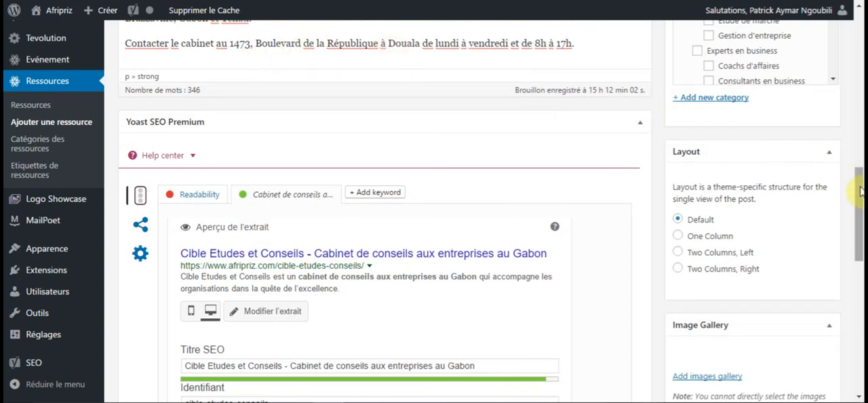
scroll(859, 171, "up", 3)
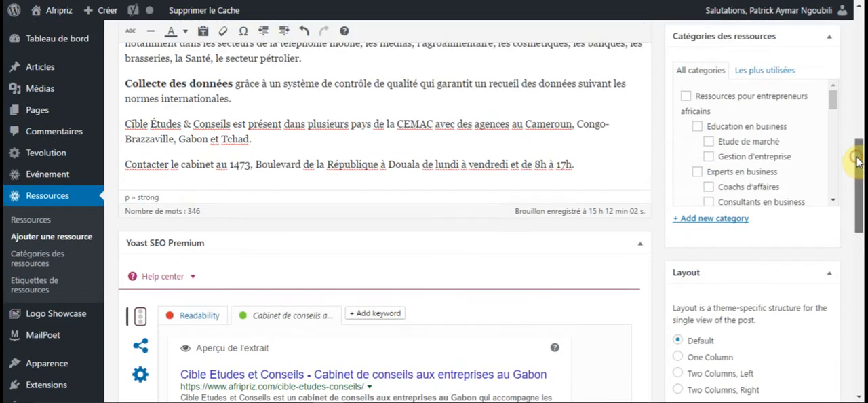
left_click_drag(858, 163, 858, 161)
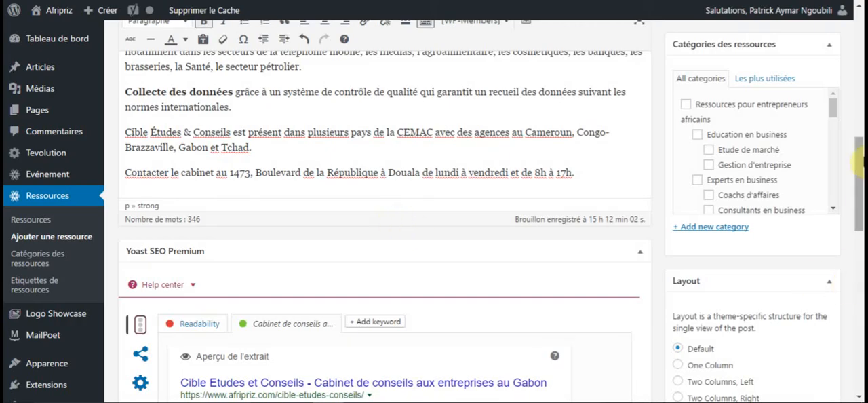
left_click_drag(860, 149, 859, 129)
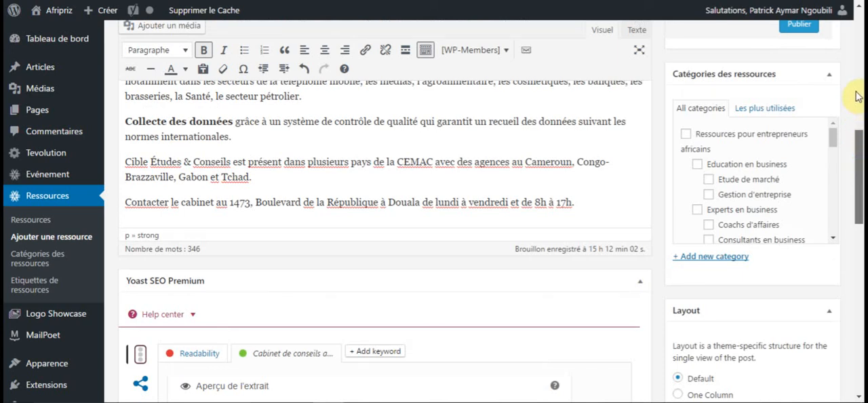
scroll(855, 95, "up", 1)
scroll(855, 90, "up", 3)
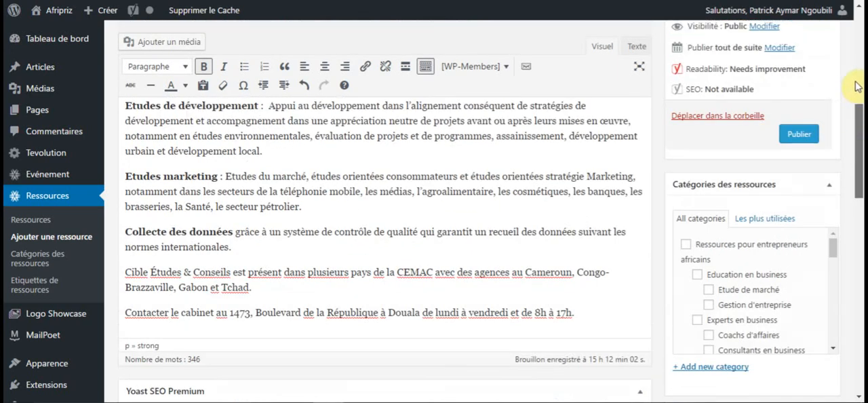
scroll(856, 78, "up", 5)
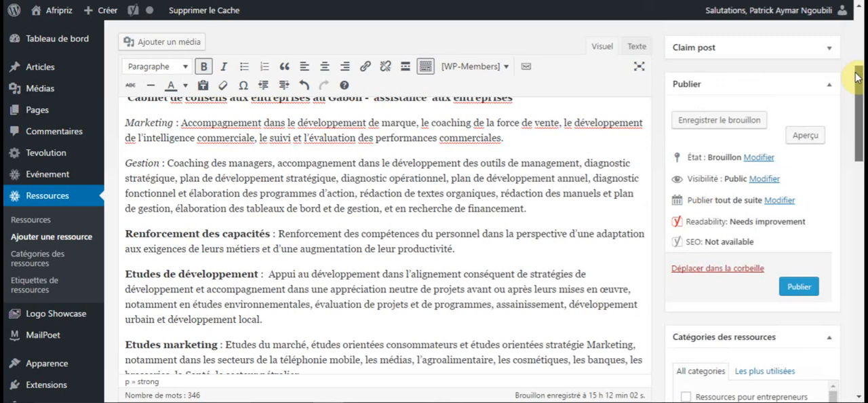
scroll(856, 77, "up", 2)
scroll(858, 66, "up", 1)
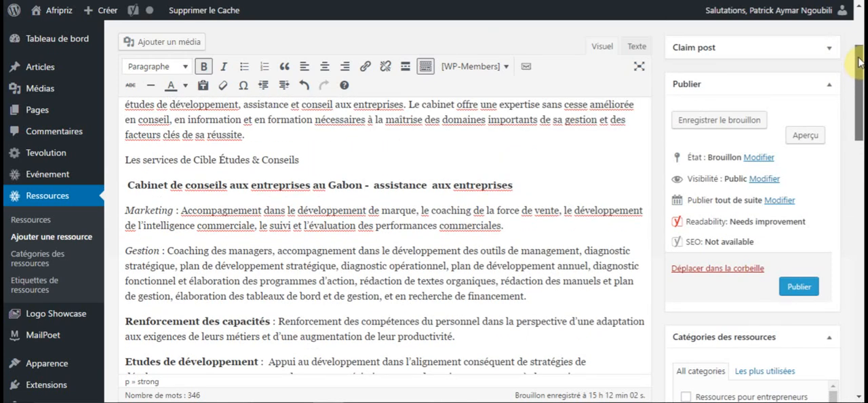
scroll(857, 66, "up", 1)
scroll(859, 41, "up", 3)
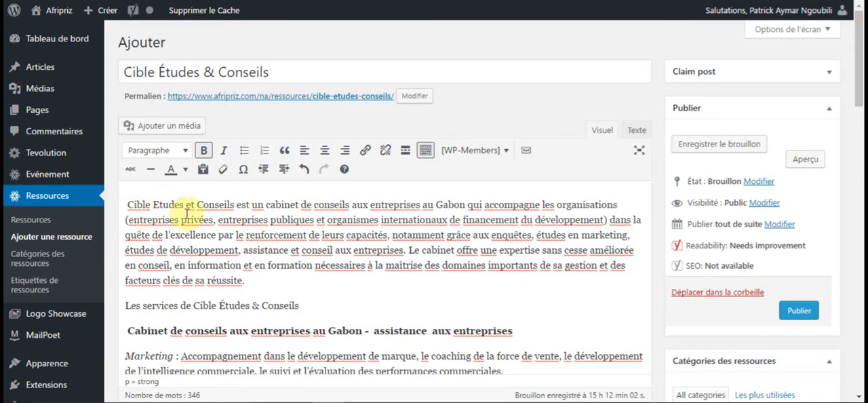
left_click_drag(236, 204, 129, 201)
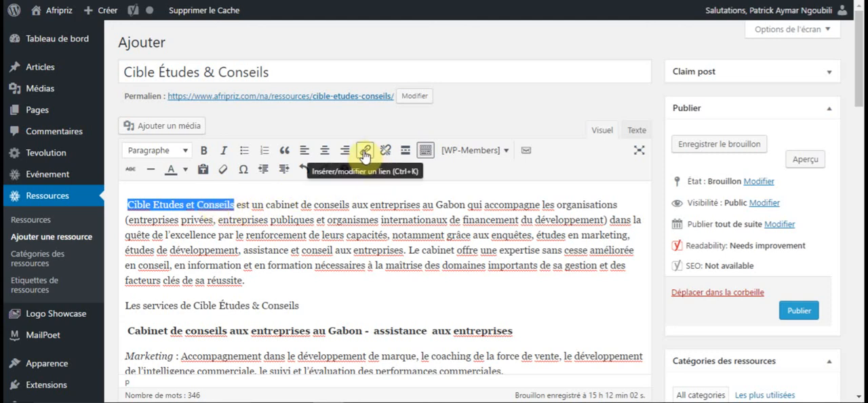
left_click(364, 154)
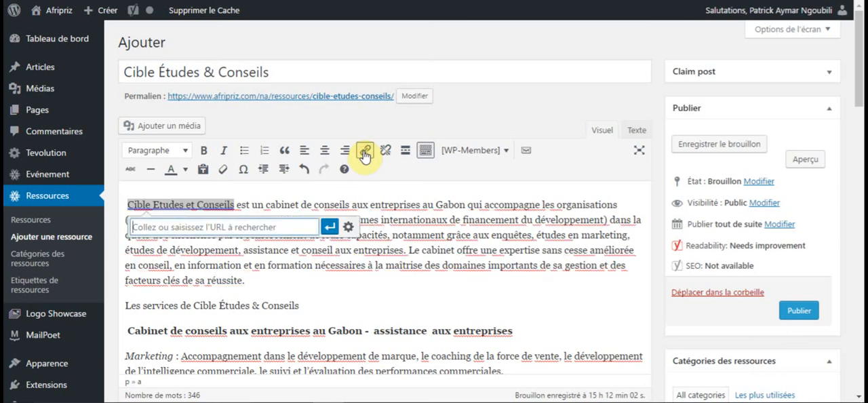
right_click(227, 228)
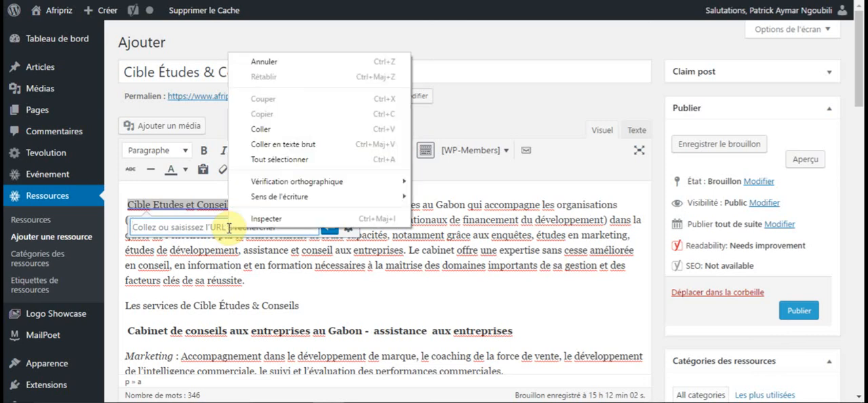
left_click(260, 130)
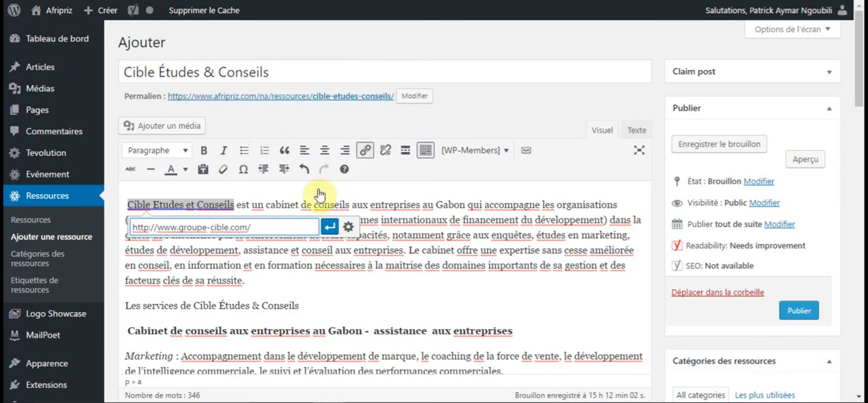
left_click(330, 233)
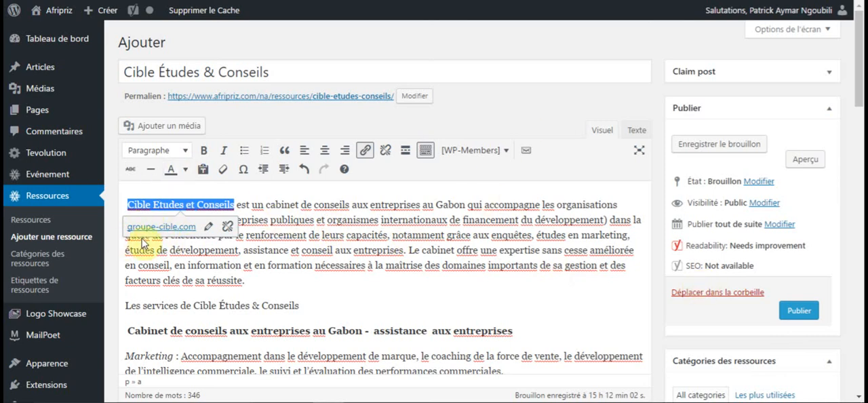
left_click(542, 234)
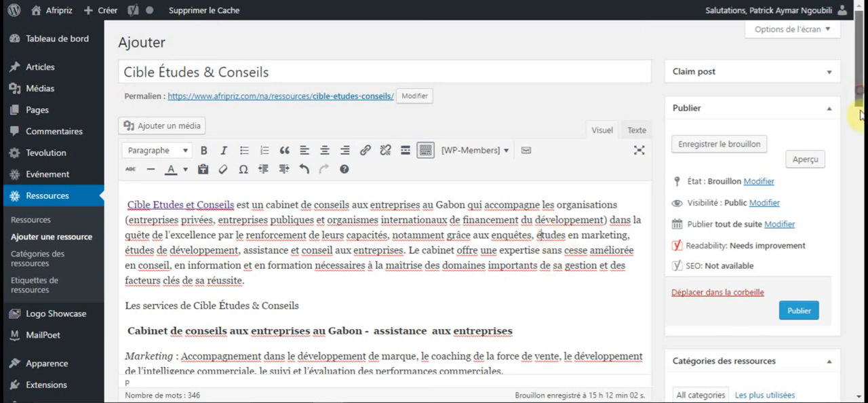
Copy the full SEO title "Cible Etudes et Conseils - Cabinet de conseils aux entreprises au Gabon" from the Yoast snippet editor.
scroll(859, 307, "down", 4)
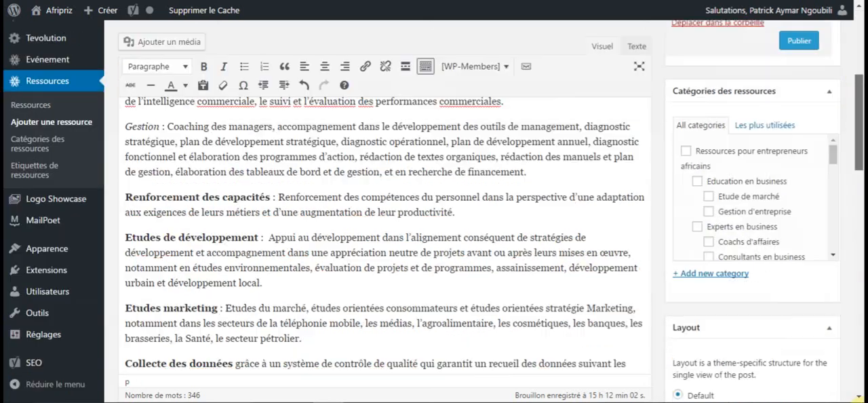
scroll(448, 238, "down", 10)
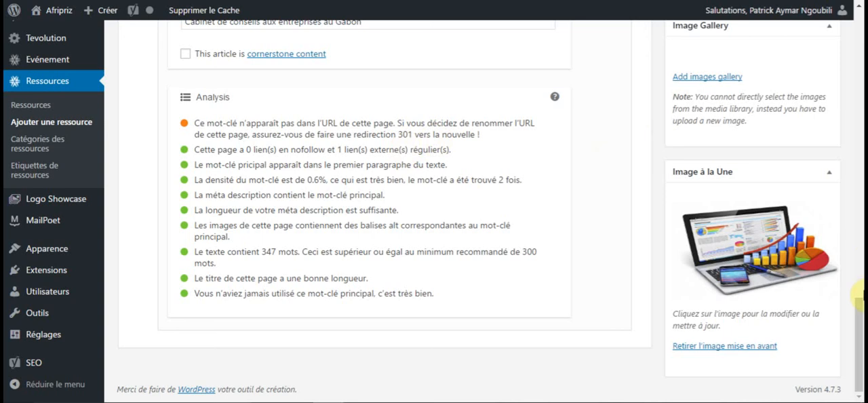
left_click(861, 34)
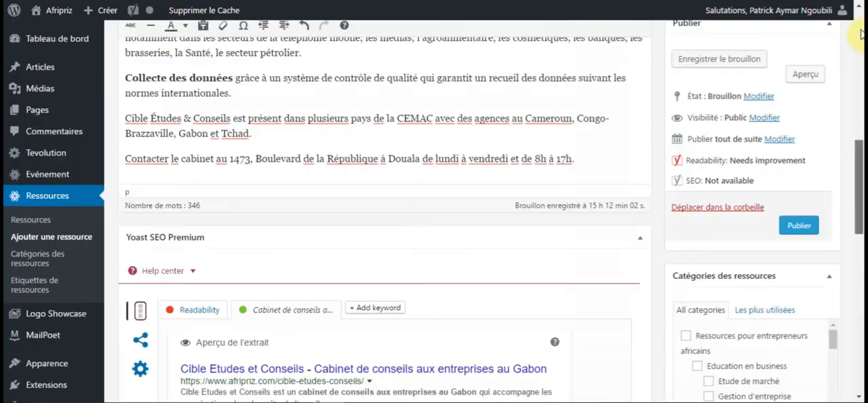
left_click_drag(861, 34, 790, 226)
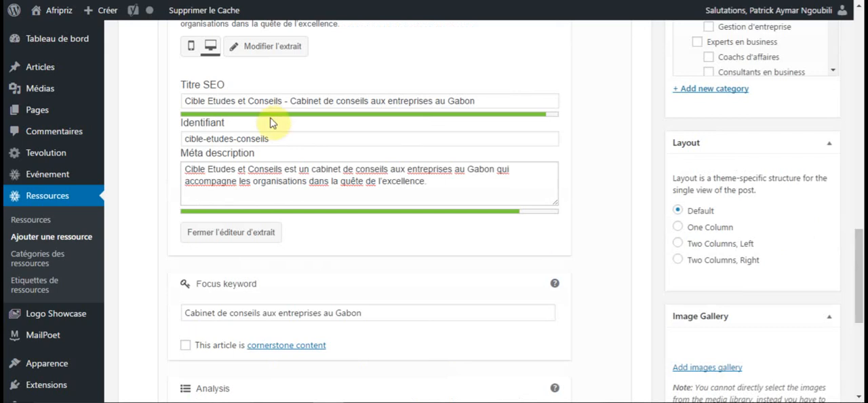
left_click(184, 101)
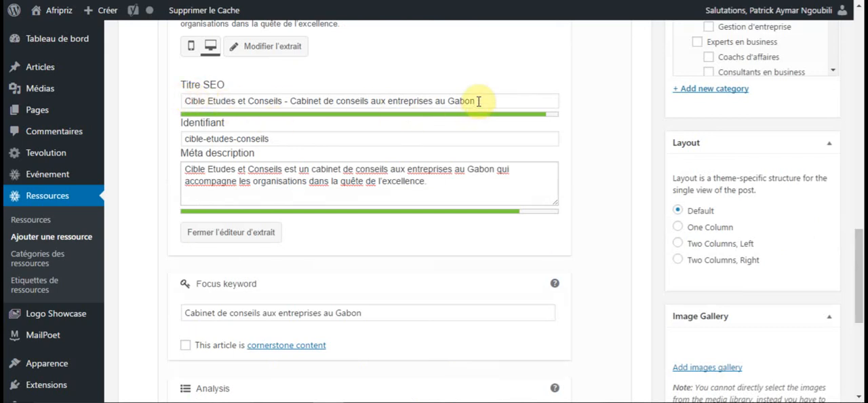
left_click_drag(478, 101, 480, 101)
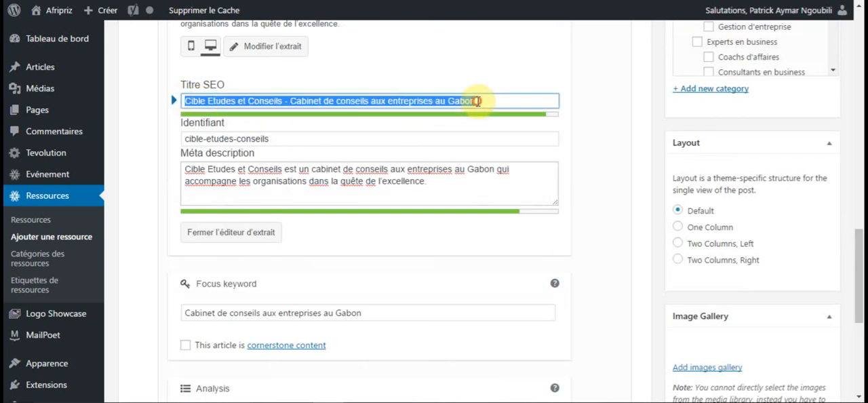
right_click(450, 100)
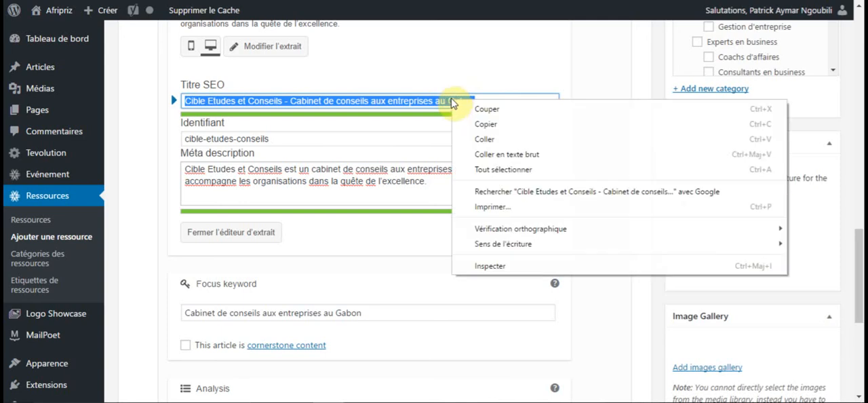
left_click(496, 121)
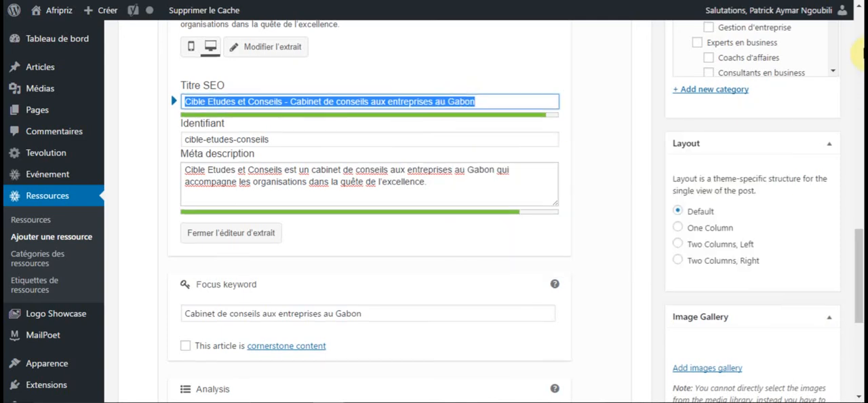
Replace the resource's main title with the copied SEO title.
scroll(859, 49, "up", 5)
scroll(860, 54, "up", 4)
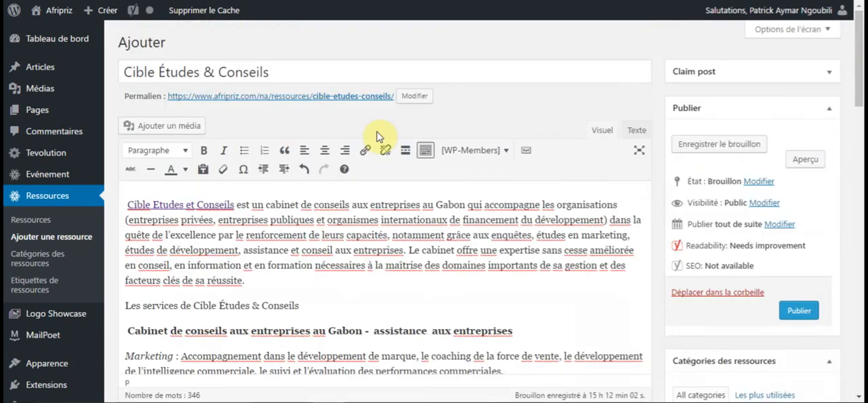
left_click(273, 71)
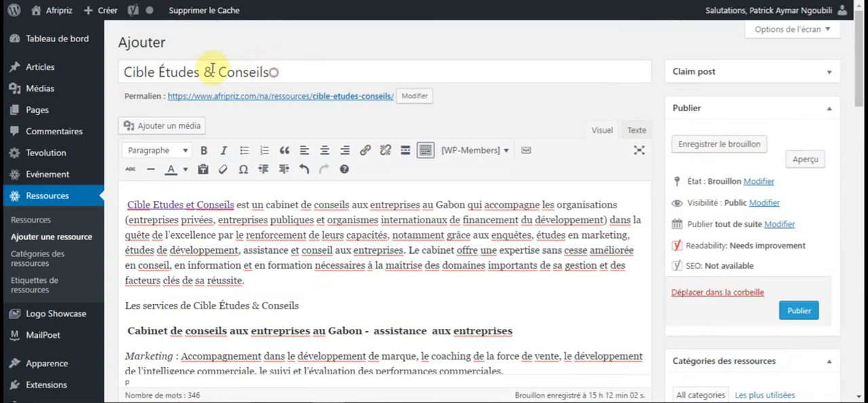
left_click(121, 72, "shift")
key("BackSpace")
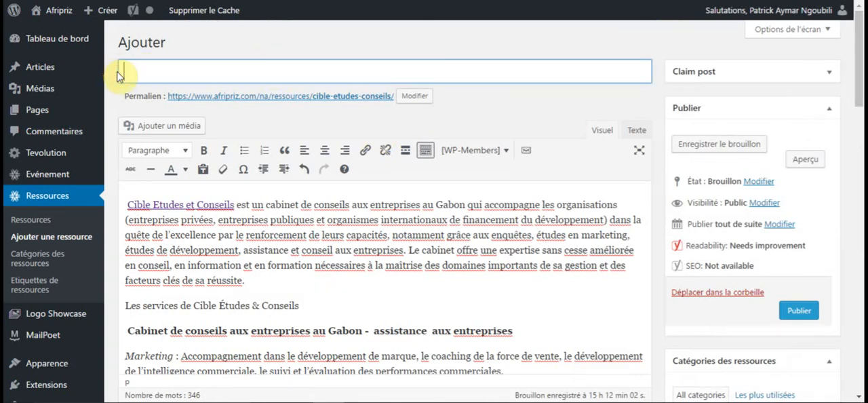
right_click(140, 75)
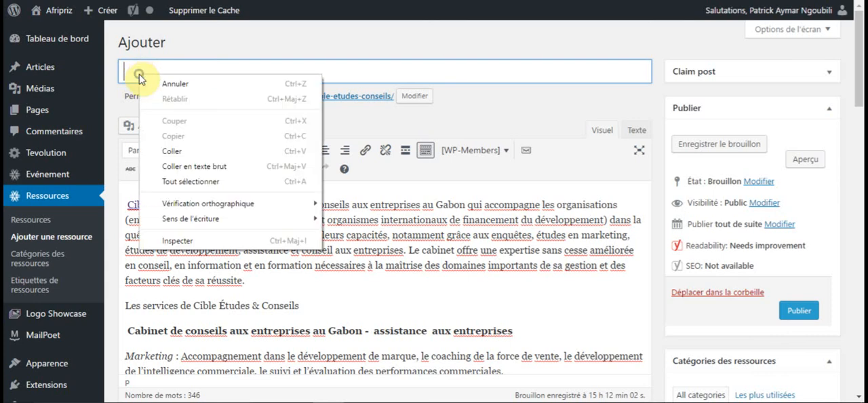
left_click(194, 150)
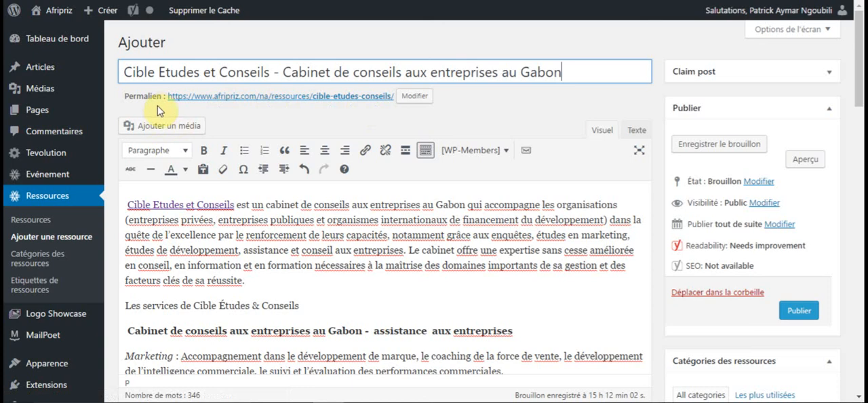
Empty the permalink's slug and apply it, so that it is regenerated from the new resource title.
left_click(418, 101)
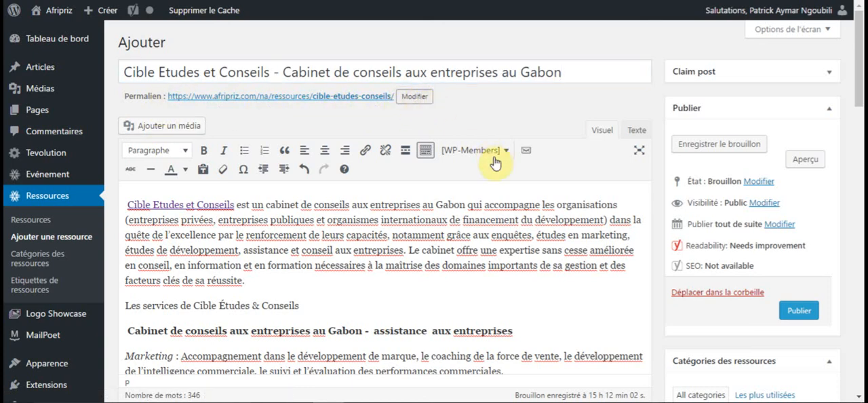
left_click_drag(400, 97, 310, 93)
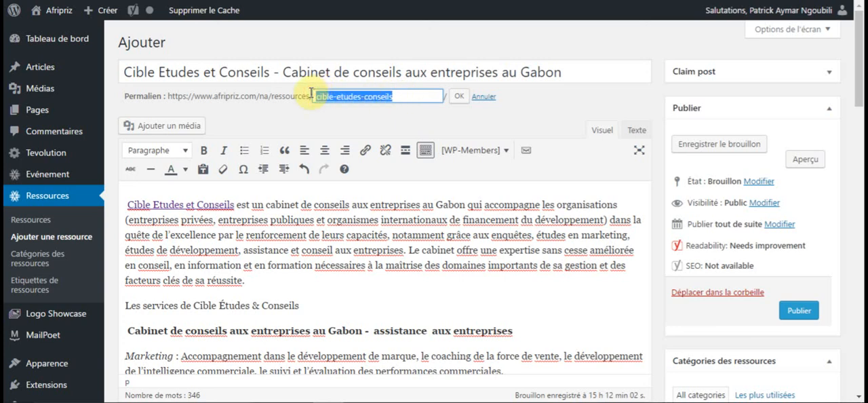
key("BackSpace")
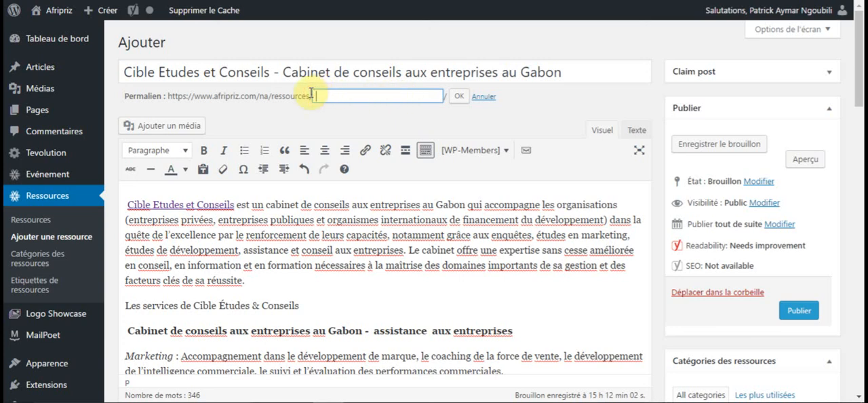
left_click(460, 100)
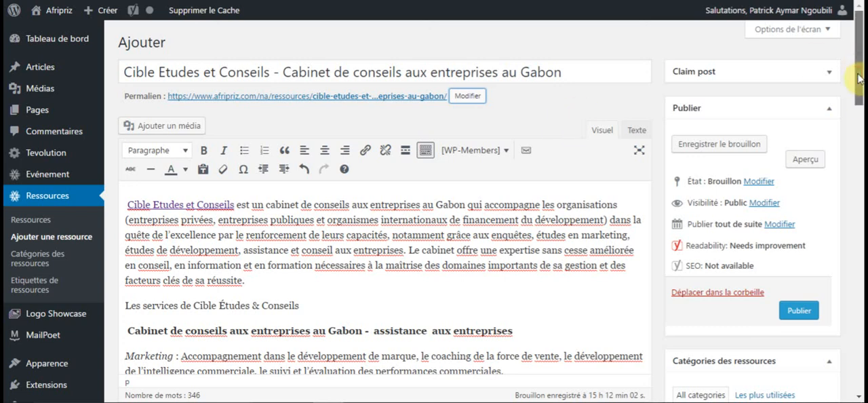
Examine the snippet preview and the Yoast SEO analysis for remaining recommendations about the regenerated slug.
scroll(859, 101, "down", 1)
scroll(861, 141, "down", 10)
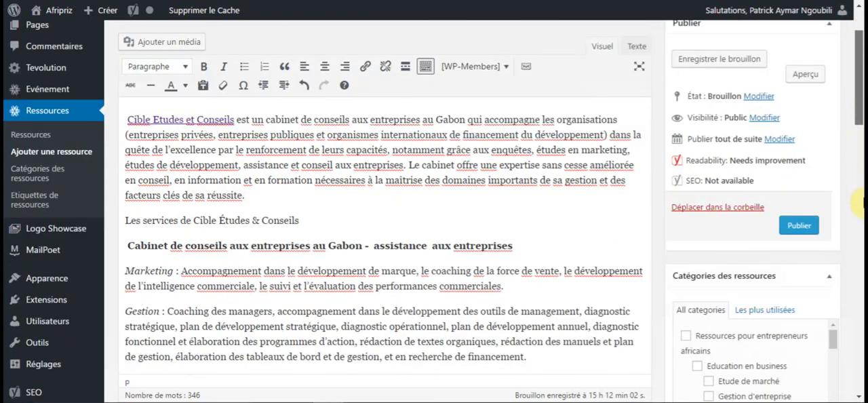
scroll(863, 303, "down", 7)
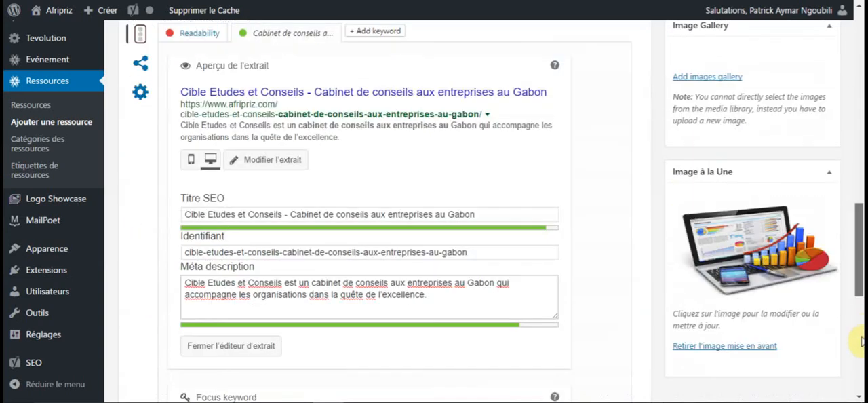
scroll(861, 364, "down", 10)
scroll(860, 366, "down", 2)
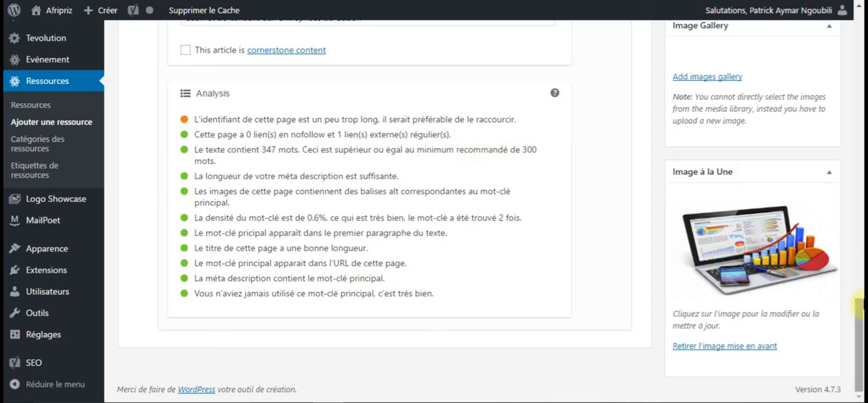
scroll(859, 237, "up", 5)
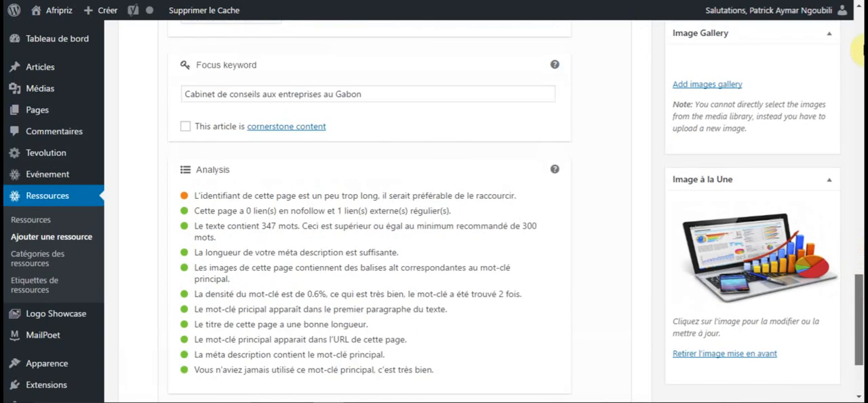
left_click_drag(860, 256, 860, 17)
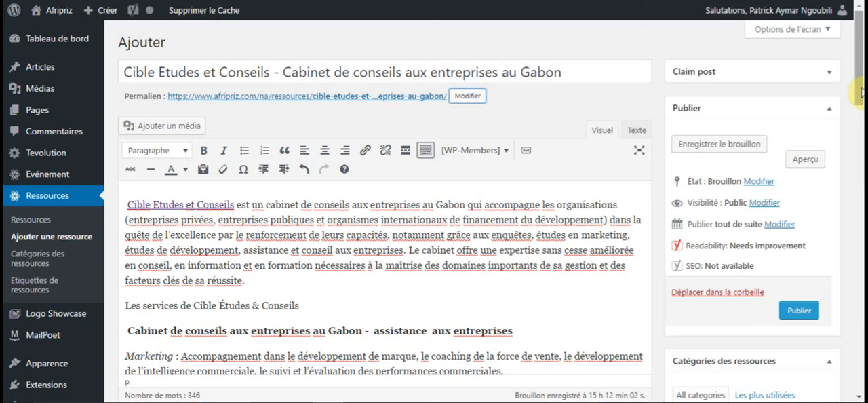
Shorten the permalink's slug by removing "cible-etudes-et-conseils-" from its beginning, and apply the change.
left_click(467, 98)
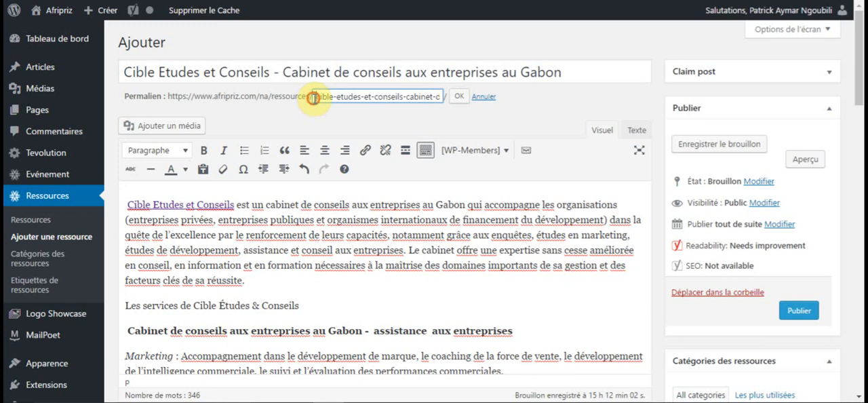
left_click_drag(326, 99, 405, 97)
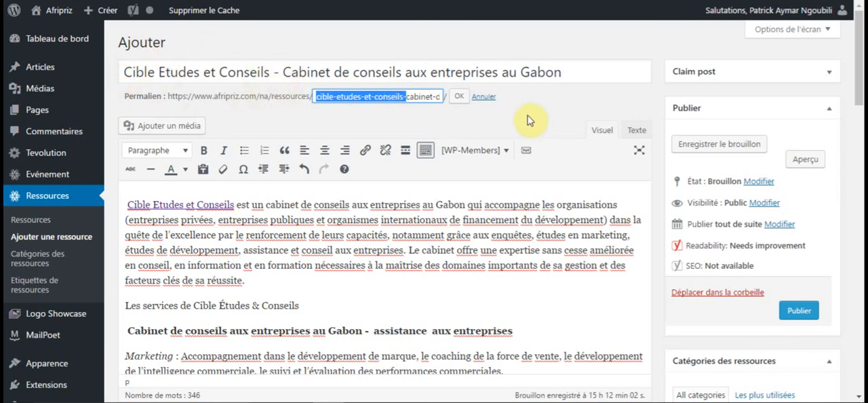
key("BackSpace")
left_click(460, 98)
left_click(460, 100)
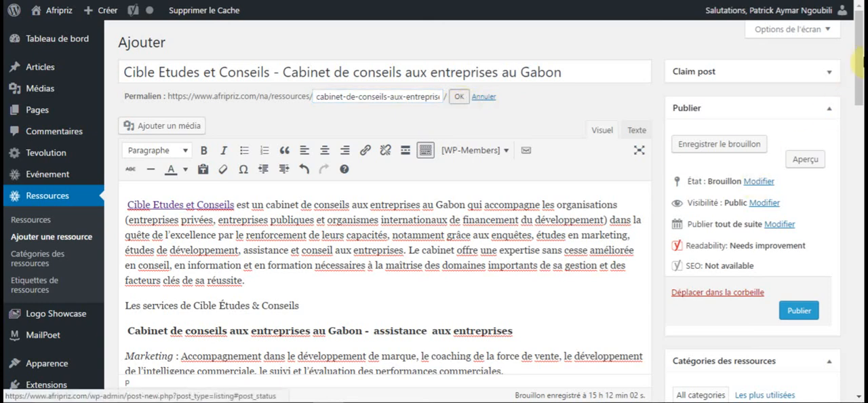
Apply the shortened slug "cabinet-de-conseils-aux-entreprises-au-gabon" to the resource's permalink.
left_click(457, 97)
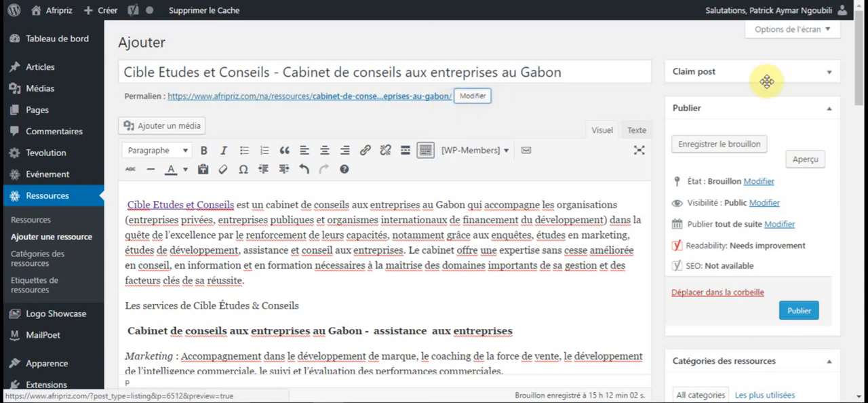
Examine the Yoast SEO snippet preview, the focus keyword's analysis results and the readability and keyword indicators for the updated resource.
scroll(853, 228, "down", 1)
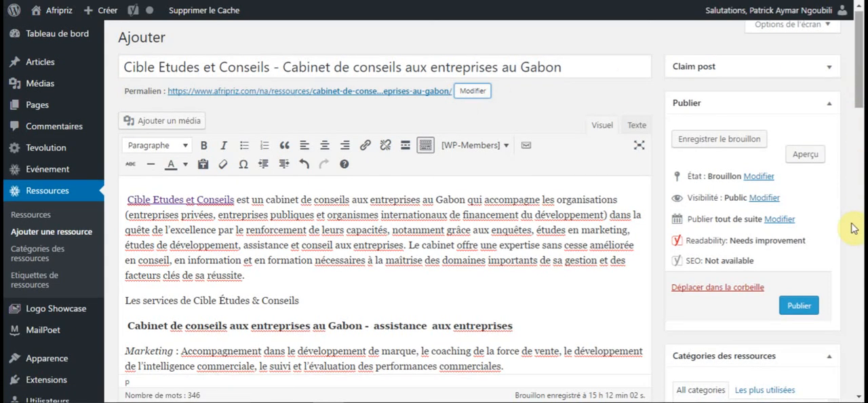
scroll(852, 299, "down", 5)
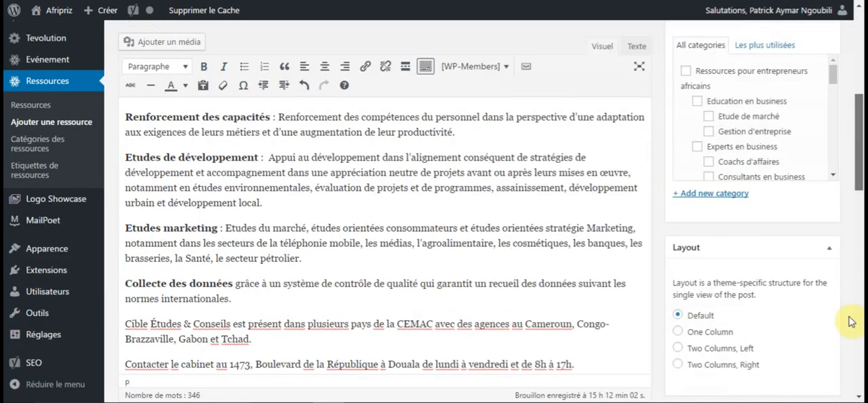
scroll(852, 321, "down", 10)
left_click_drag(856, 303, 858, 273)
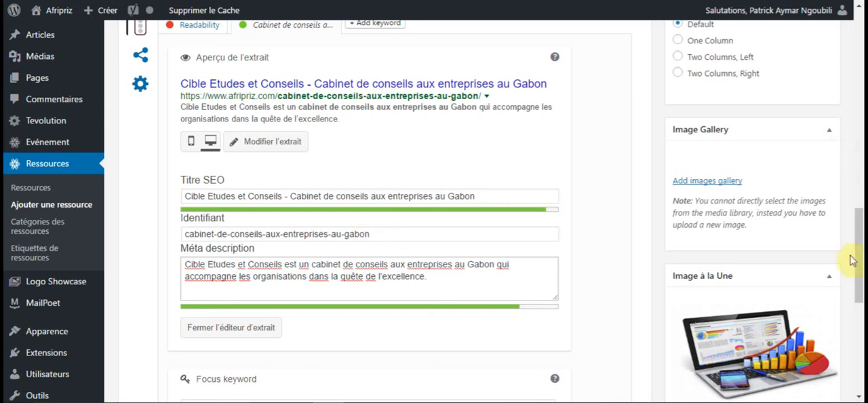
left_click_drag(859, 242, 859, 369)
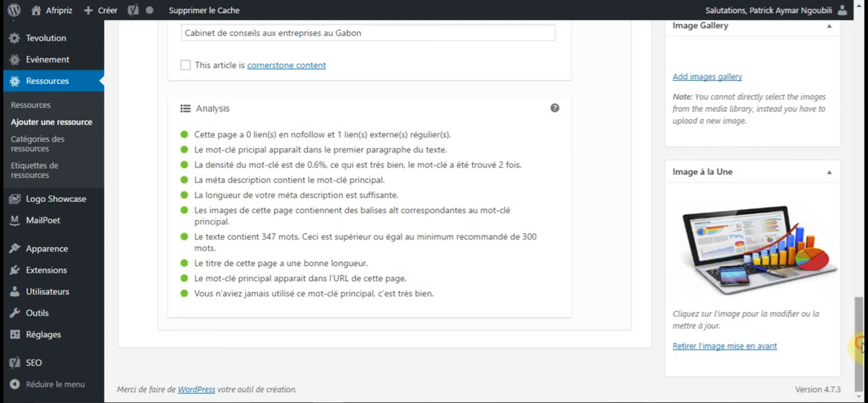
scroll(860, 290, "up", 3)
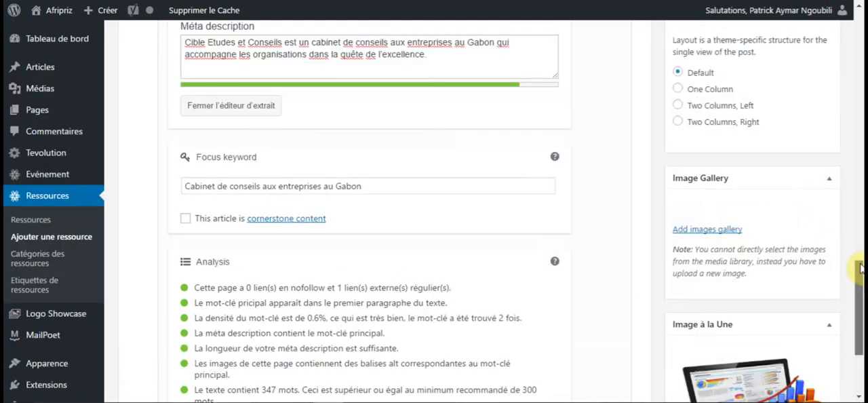
scroll(860, 247, "up", 3)
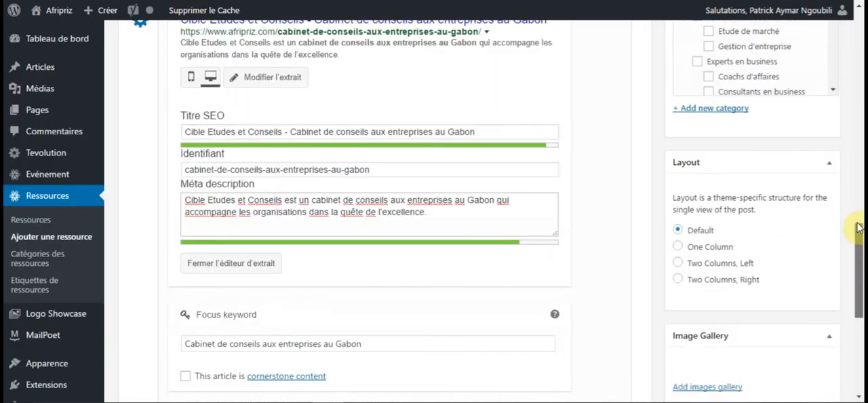
scroll(855, 216, "up", 1)
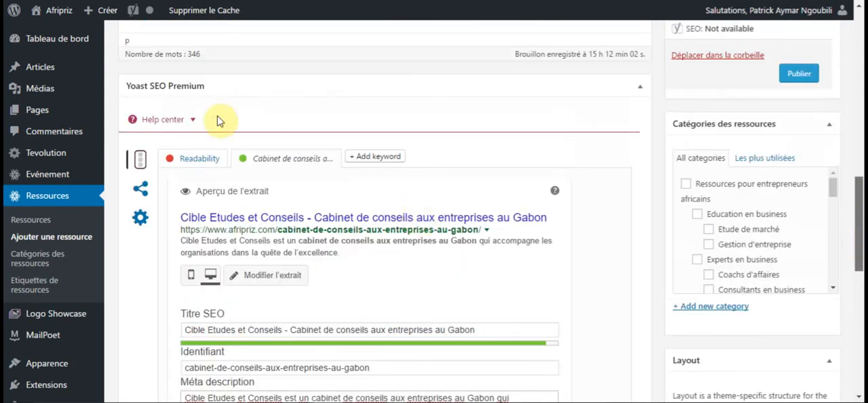
scroll(227, 146, "up", 1)
scroll(168, 167, "up", 1)
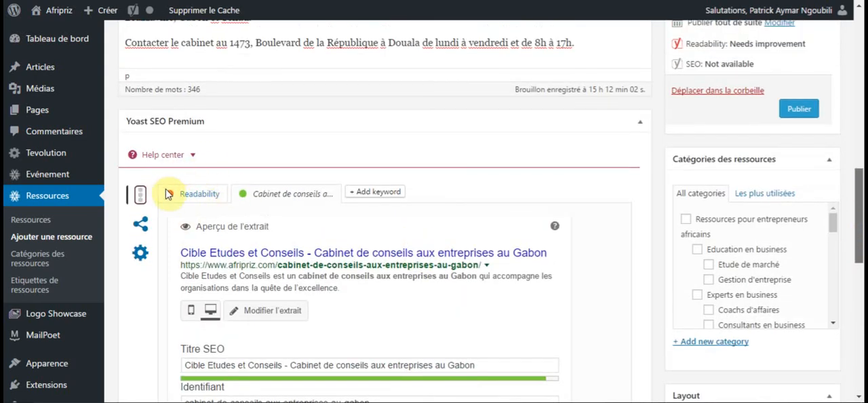